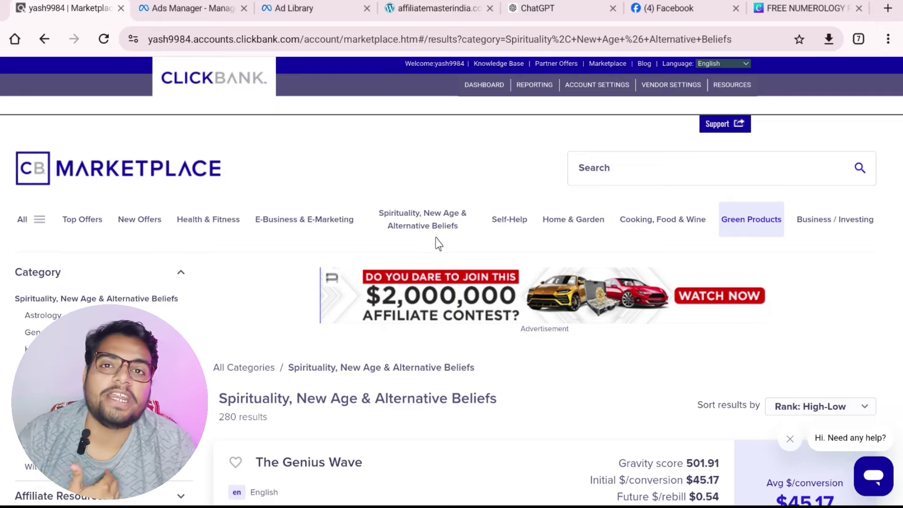
Browse the Spirituality, New Age & Alternative Beliefs offers in the ClickBank marketplace down to the Numerologist.com offer.
{"action": "scroll", "coordinate": [434, 240], "scroll_direction": "down", "scroll_amount": 10}
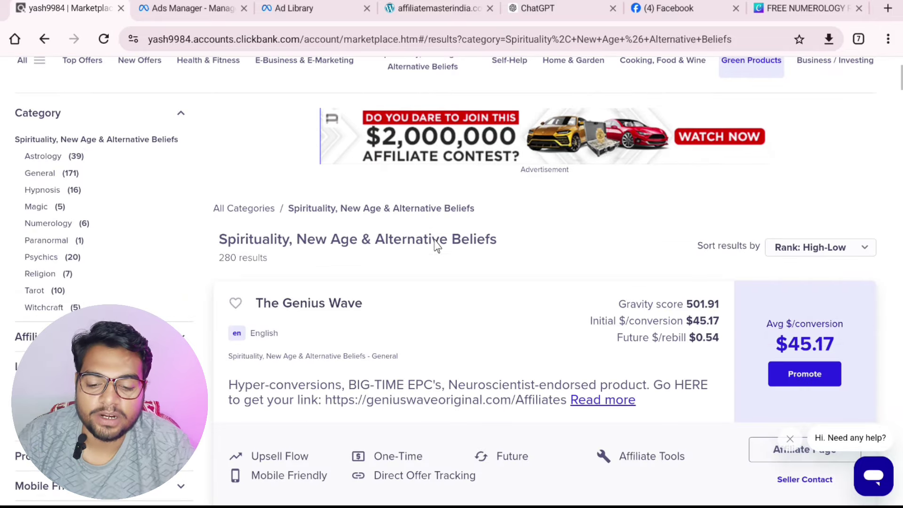
{"action": "scroll", "coordinate": [435, 249], "scroll_direction": "down", "scroll_amount": 10}
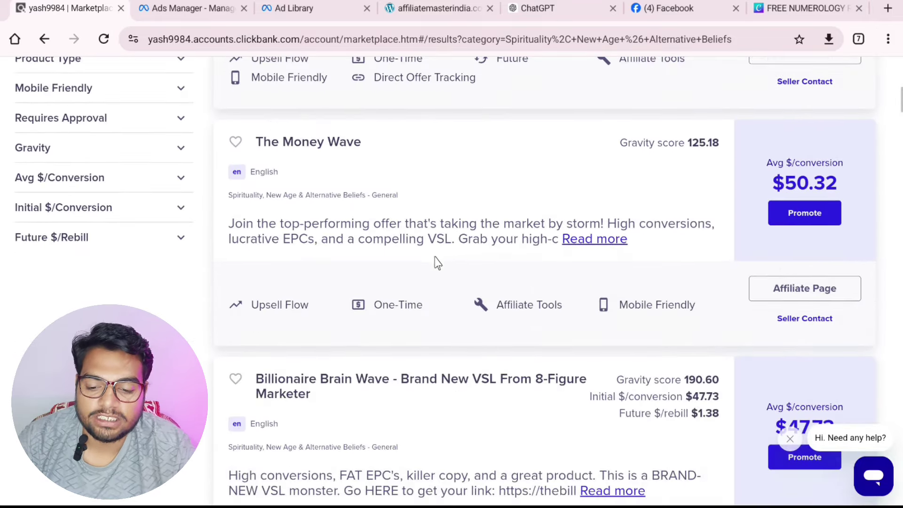
{"action": "scroll", "coordinate": [432, 259], "scroll_direction": "down", "scroll_amount": 11}
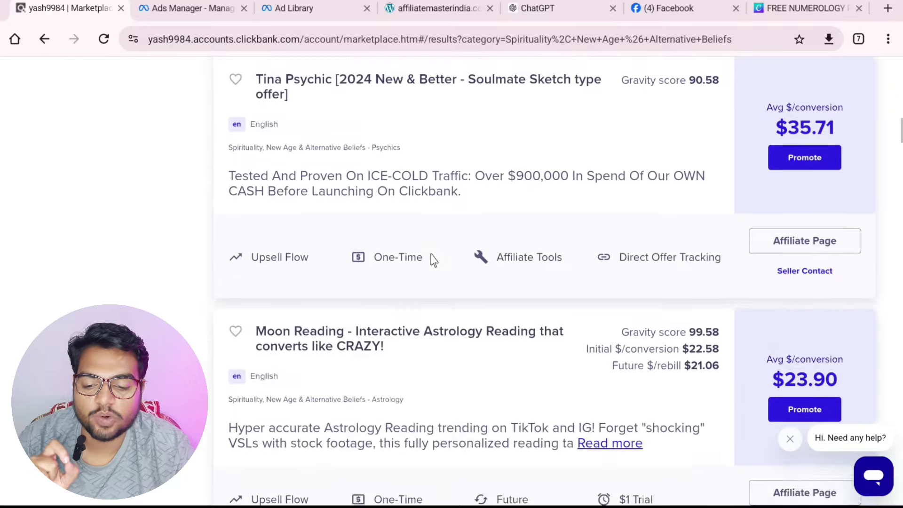
{"action": "scroll", "coordinate": [428, 253], "scroll_direction": "down", "scroll_amount": 3}
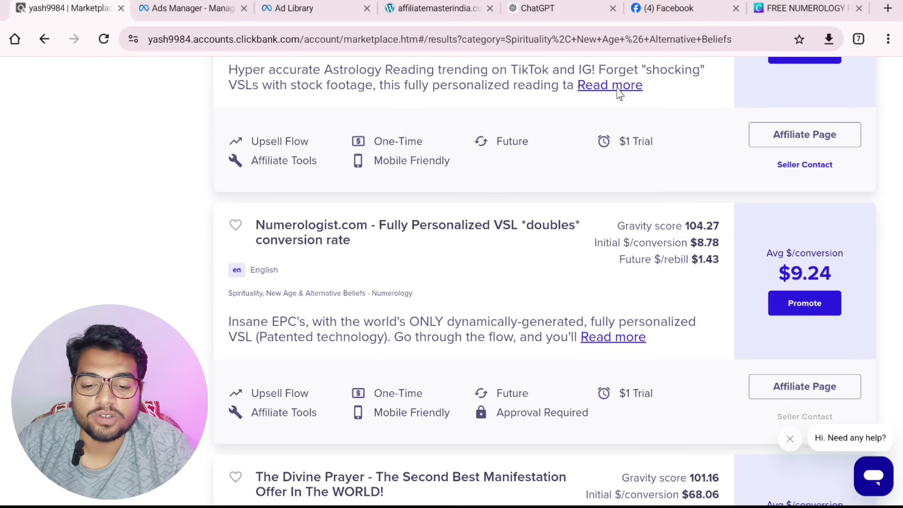
Open the published free numerology reading website from Canva and close the Canva editor page.
{"action": "left_click", "coordinate": [804, 8]}
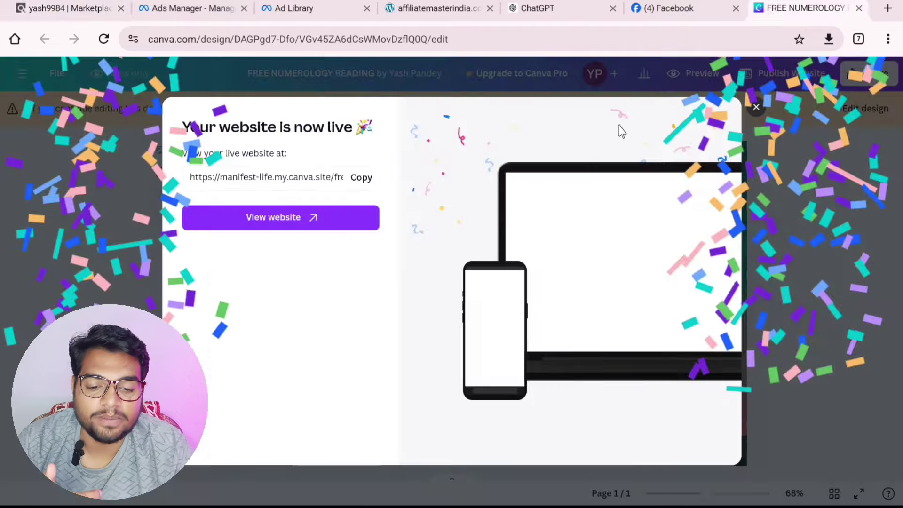
{"action": "left_click", "coordinate": [288, 220]}
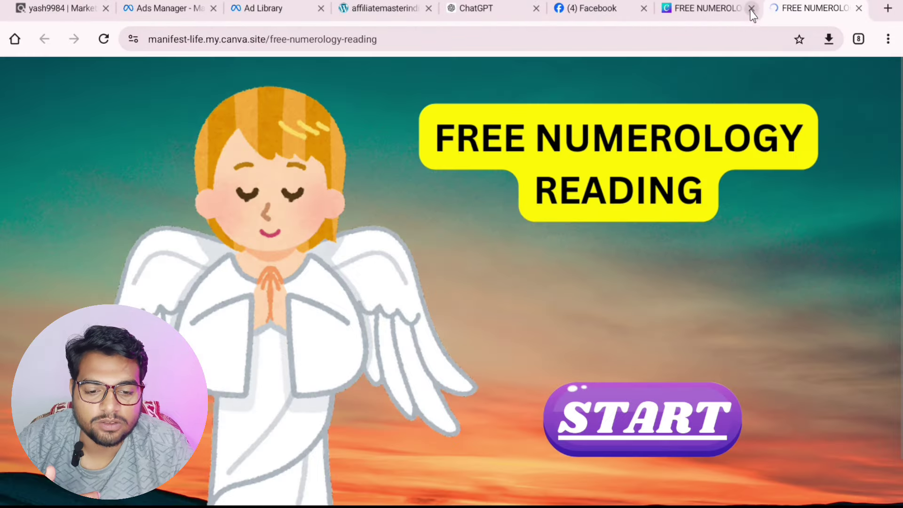
{"action": "left_click", "coordinate": [782, 8]}
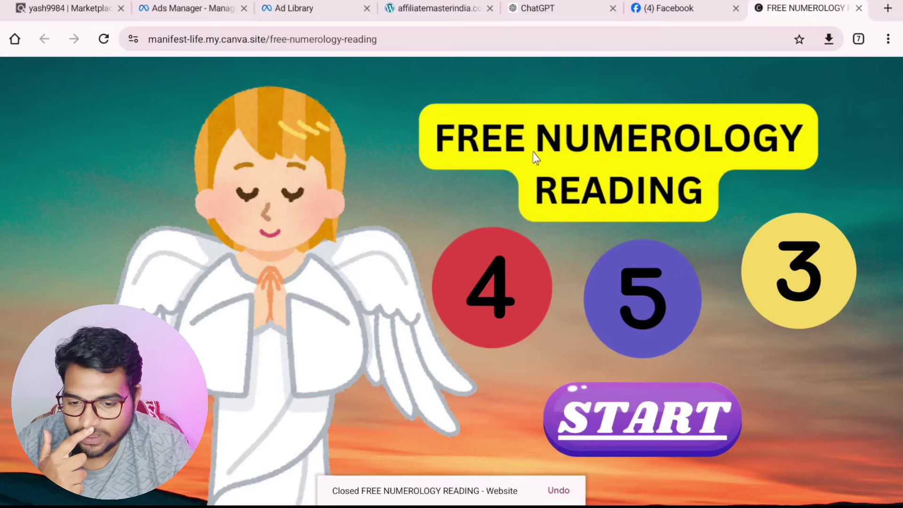
Review the live free numerology reading landing page from its heading down to the footer.
{"action": "scroll", "coordinate": [472, 323], "scroll_direction": "down", "scroll_amount": 1}
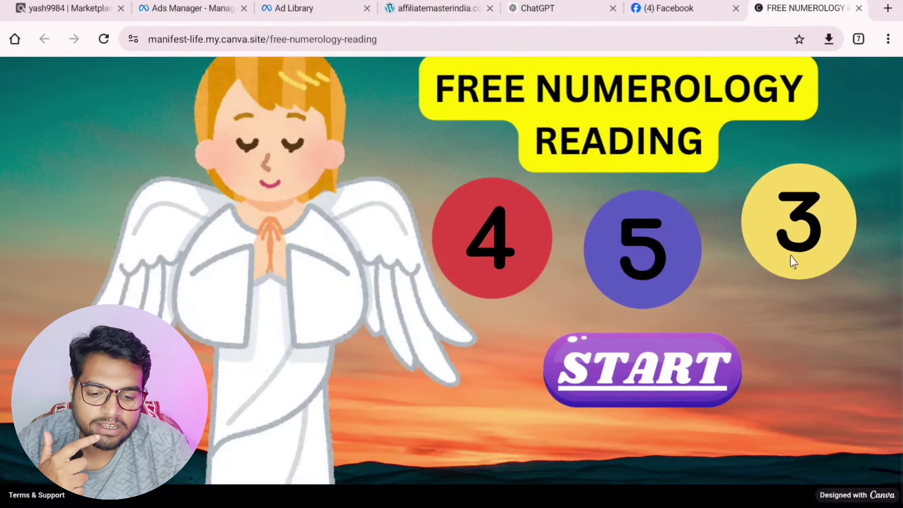
{"action": "scroll", "coordinate": [475, 413], "scroll_direction": "up", "scroll_amount": 1}
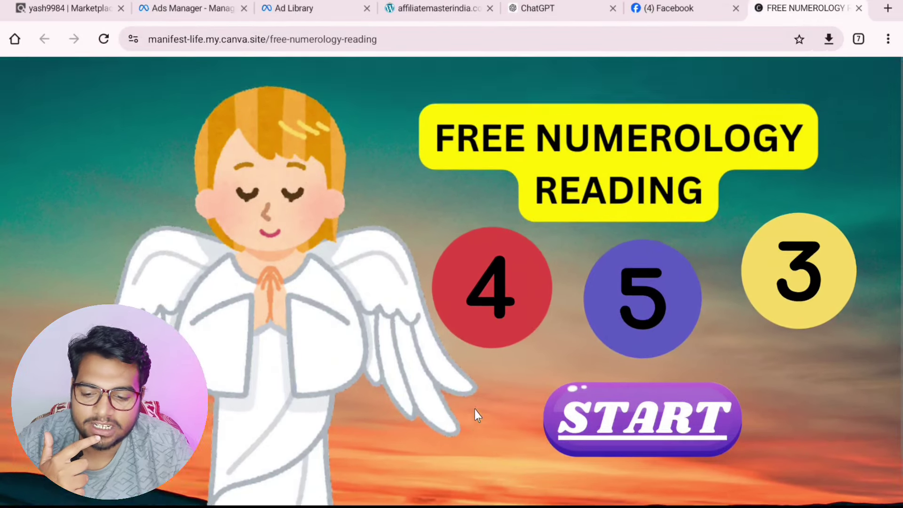
{"action": "scroll", "coordinate": [475, 410], "scroll_direction": "down", "scroll_amount": 1}
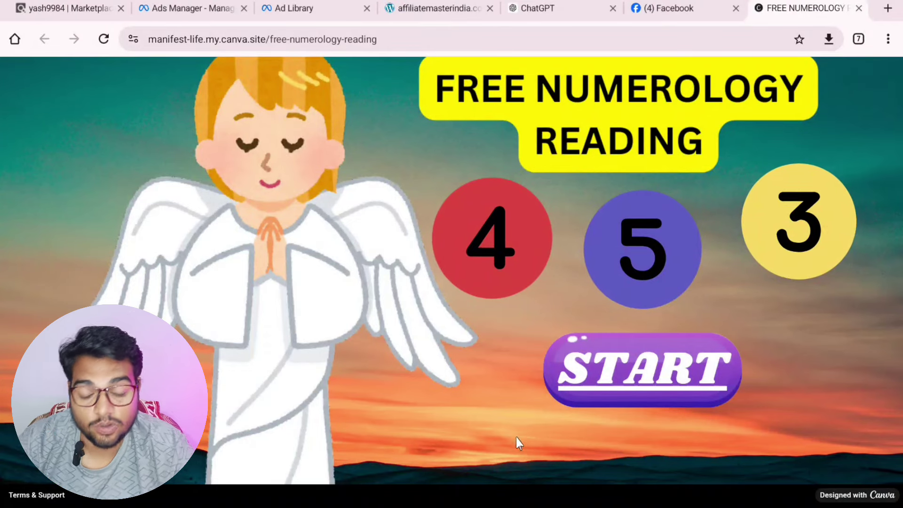
{"action": "scroll", "coordinate": [538, 439], "scroll_direction": "up", "scroll_amount": 1}
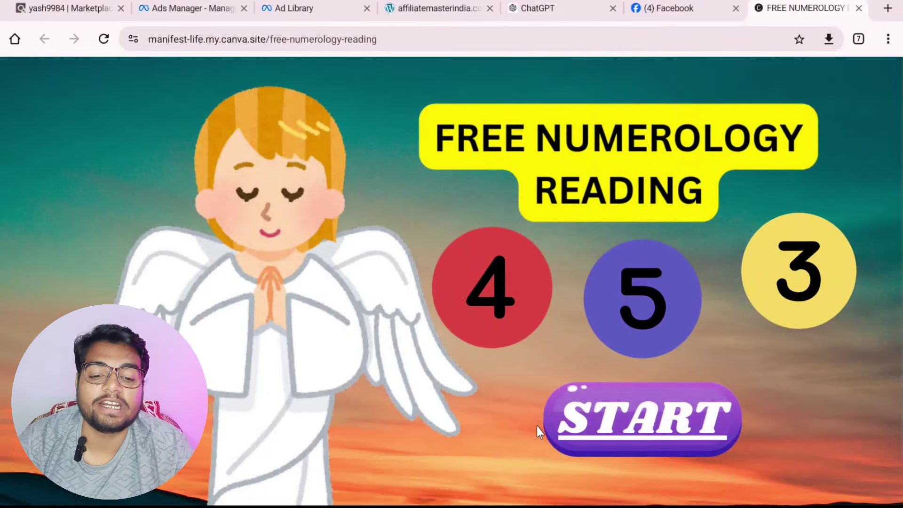
{"action": "scroll", "coordinate": [536, 428], "scroll_direction": "down", "scroll_amount": 1}
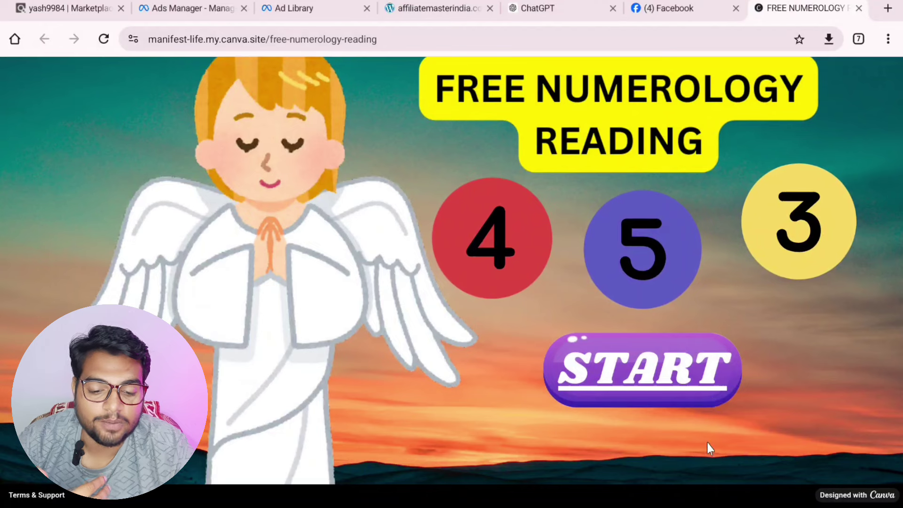
{"action": "scroll", "coordinate": [658, 440], "scroll_direction": "up", "scroll_amount": 1}
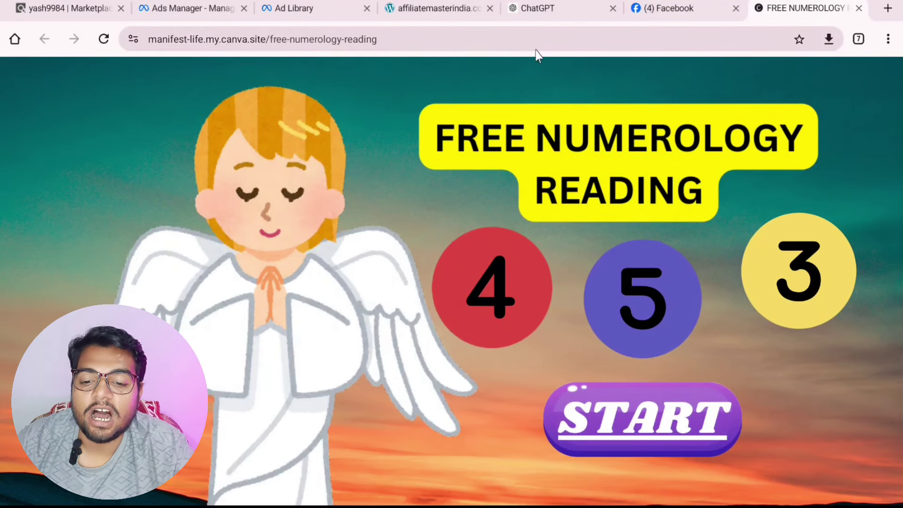
Switch to the Facebook page and look over its cover, intro details and posts.
{"action": "left_click", "coordinate": [647, 12]}
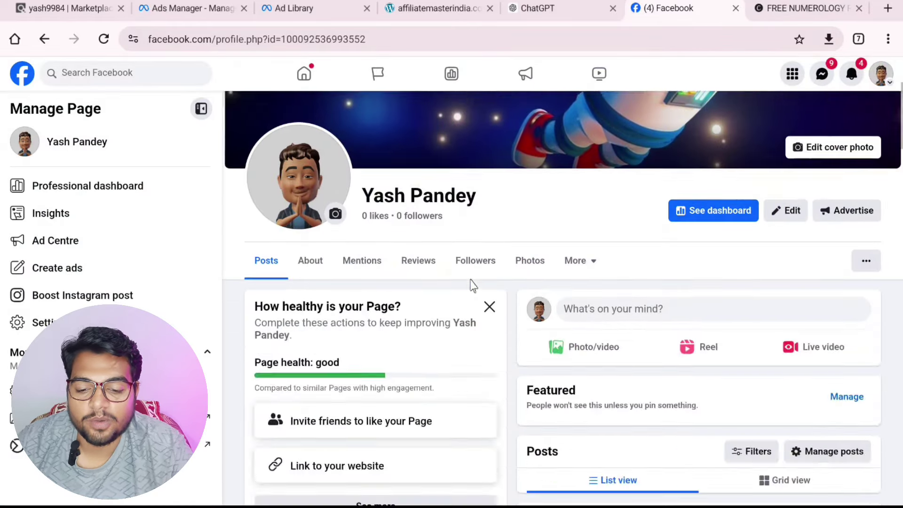
{"action": "scroll", "coordinate": [472, 284], "scroll_direction": "up", "scroll_amount": 3}
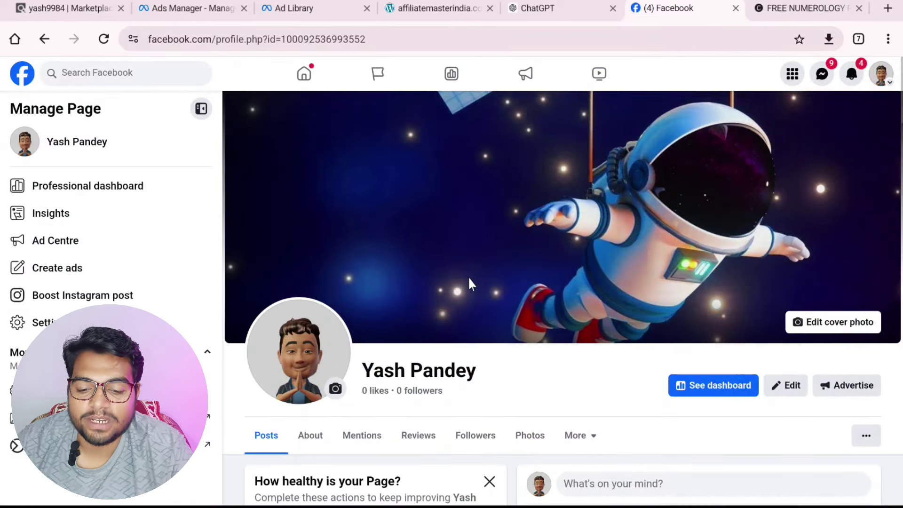
{"action": "scroll", "coordinate": [508, 355], "scroll_direction": "down", "scroll_amount": 8}
{"action": "scroll", "coordinate": [616, 329], "scroll_direction": "down", "scroll_amount": 2}
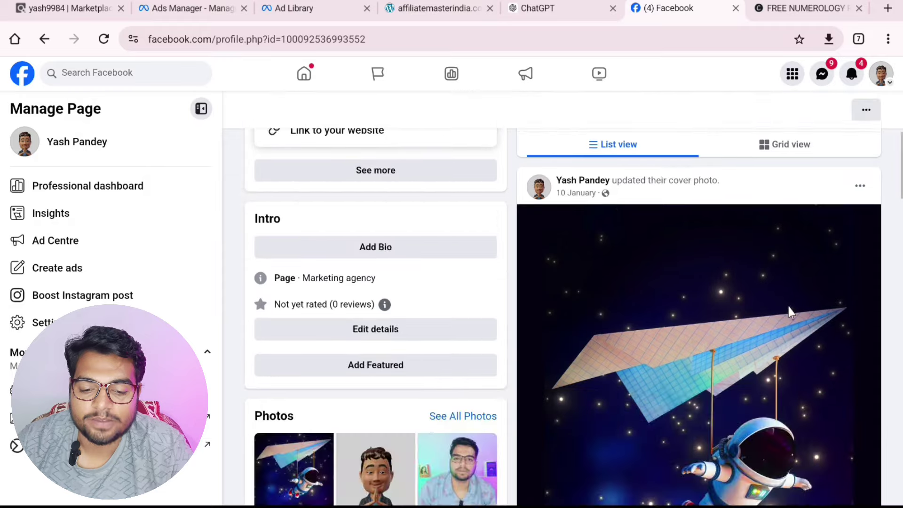
{"action": "scroll", "coordinate": [691, 315], "scroll_direction": "up", "scroll_amount": 10}
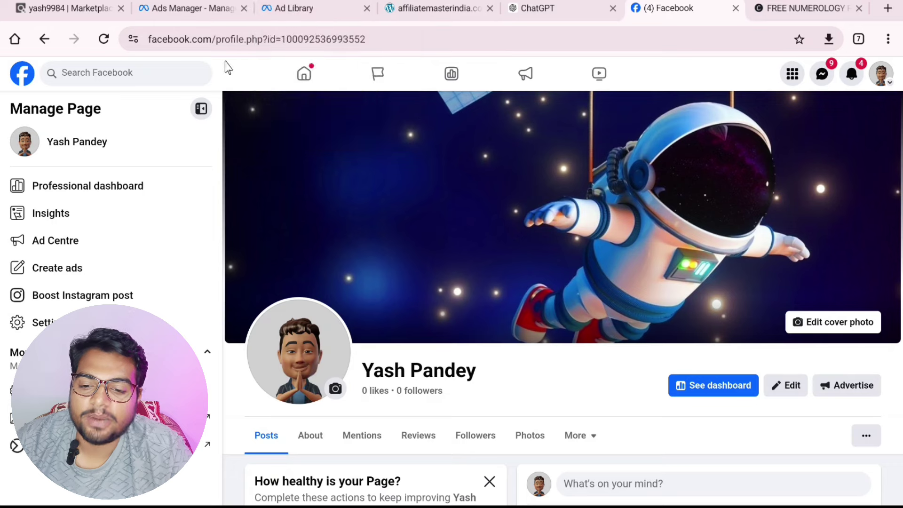
In the Meta Ad Library, replace the search keyword with NUMEROLOGI and choose the suggested Test Numerologico advertiser listed as an author.
{"action": "left_click", "coordinate": [282, 10]}
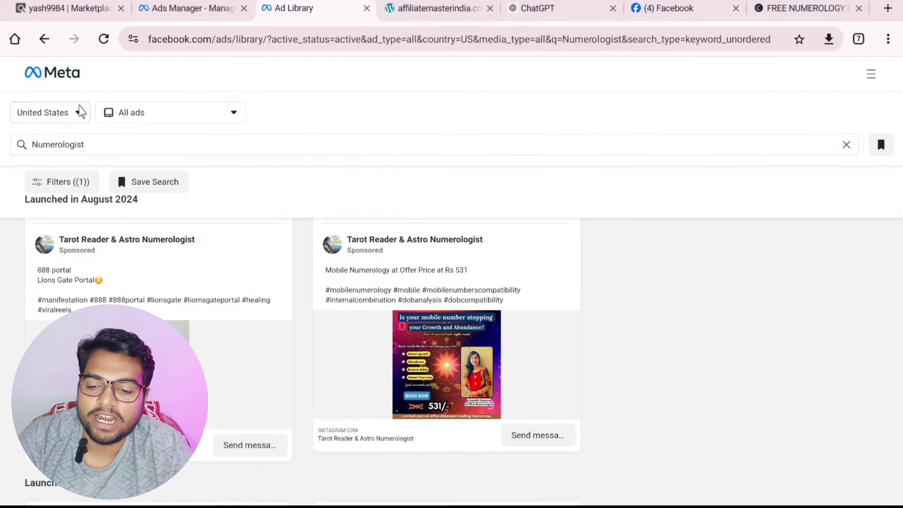
{"action": "left_click", "coordinate": [124, 148]}
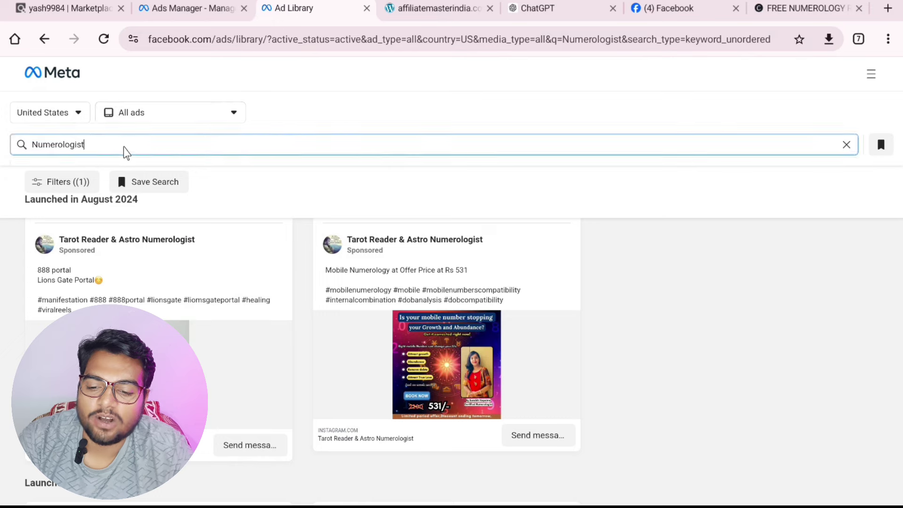
{"action": "key", "text": "BackSpace"}
{"action": "key", "text": "BackSpace"}
{"action": "key", "text": "BackSpace"}
{"action": "key", "text": "BackSpace"}
{"action": "key", "text": "BackSpace"}
{"action": "key", "text": "BackSpace"}
{"action": "key", "text": "BackSpace"}
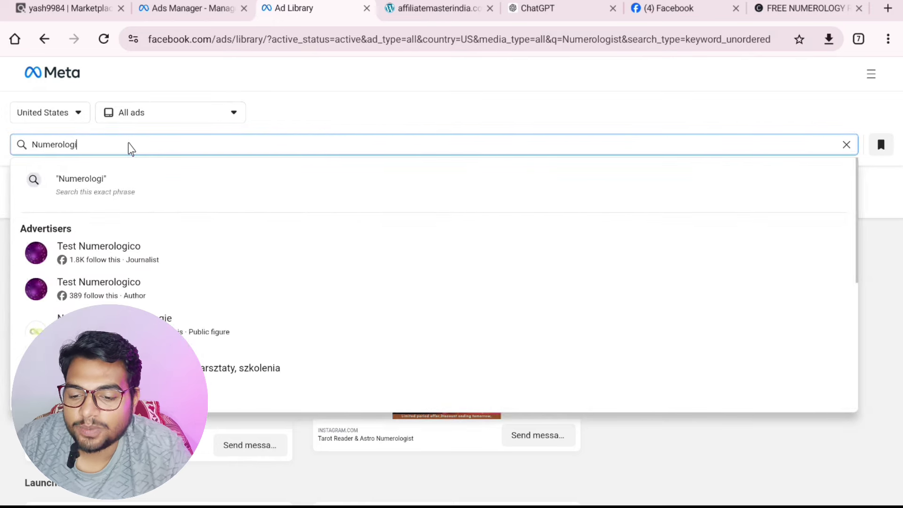
{"action": "key", "text": "BackSpace"}
{"action": "key", "text": "BackSpace"}
{"action": "key", "text": "BackSpace"}
{"action": "key", "text": "BackSpace"}
{"action": "key", "text": "BackSpace"}
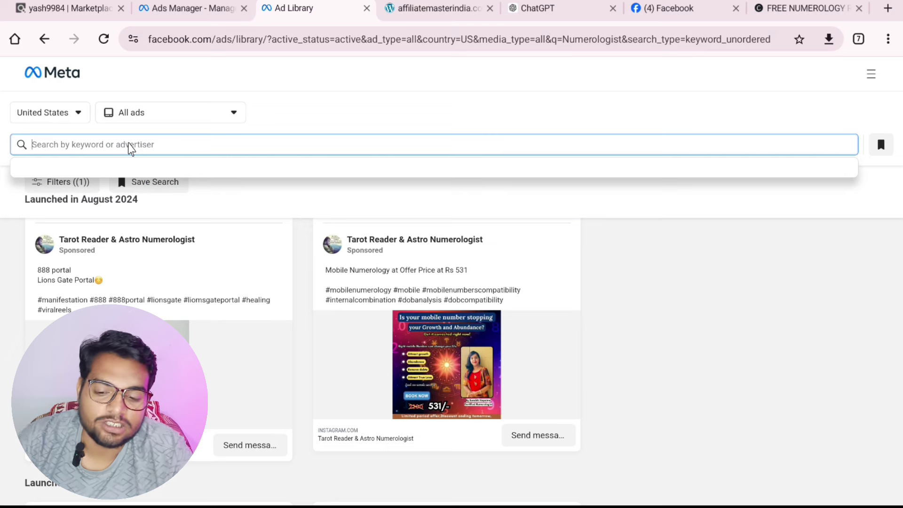
{"action": "type", "text": "NUME"}
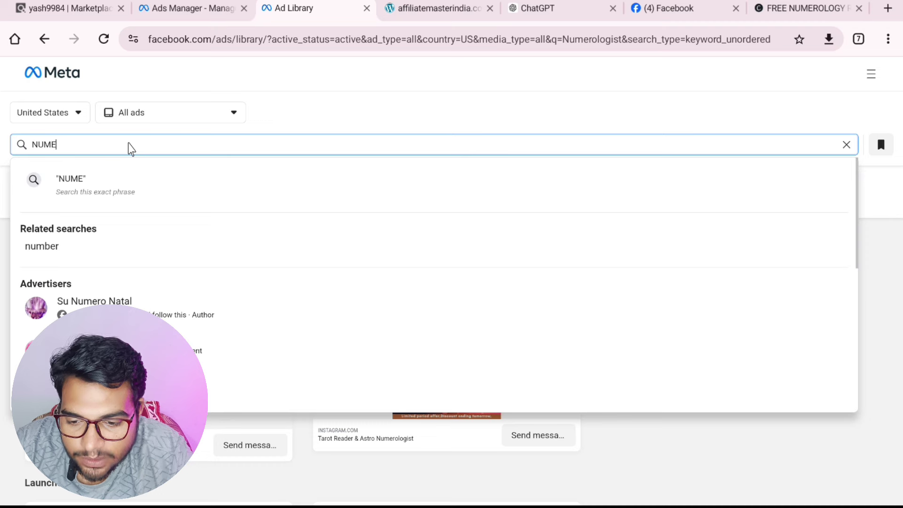
{"action": "type", "text": "ROLO"}
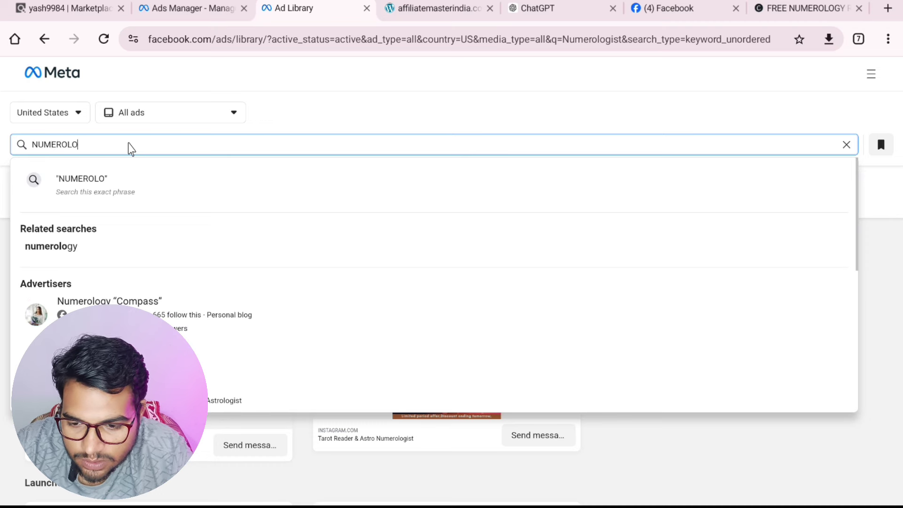
{"action": "type", "text": "GUI"}
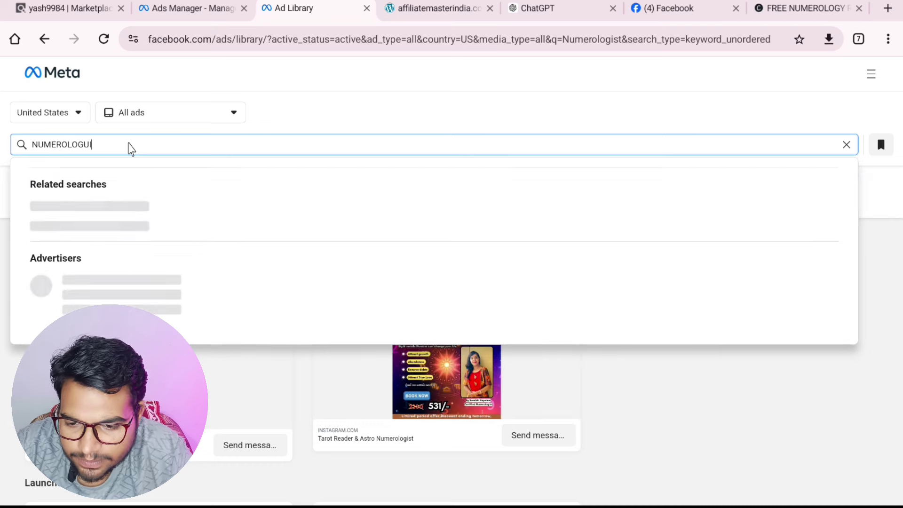
{"action": "key", "text": "BackSpace"}
{"action": "key", "text": "BackSpace"}
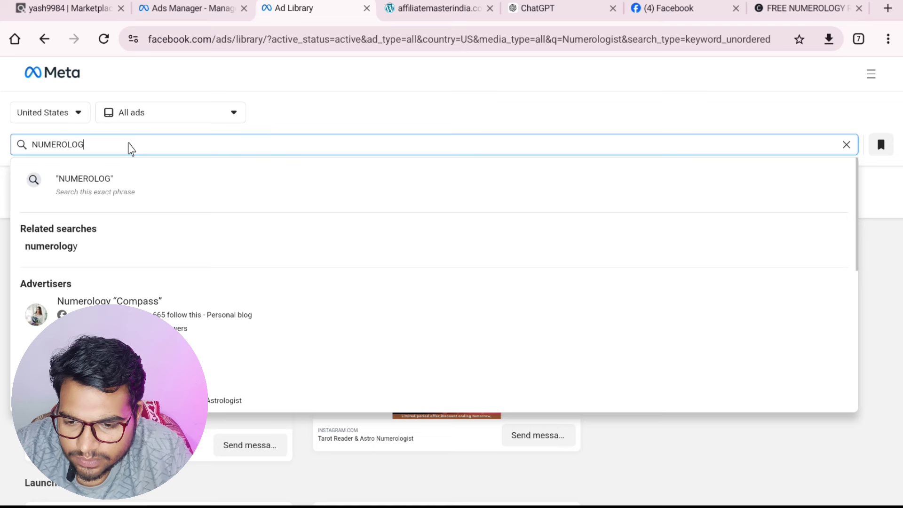
{"action": "type", "text": "I"}
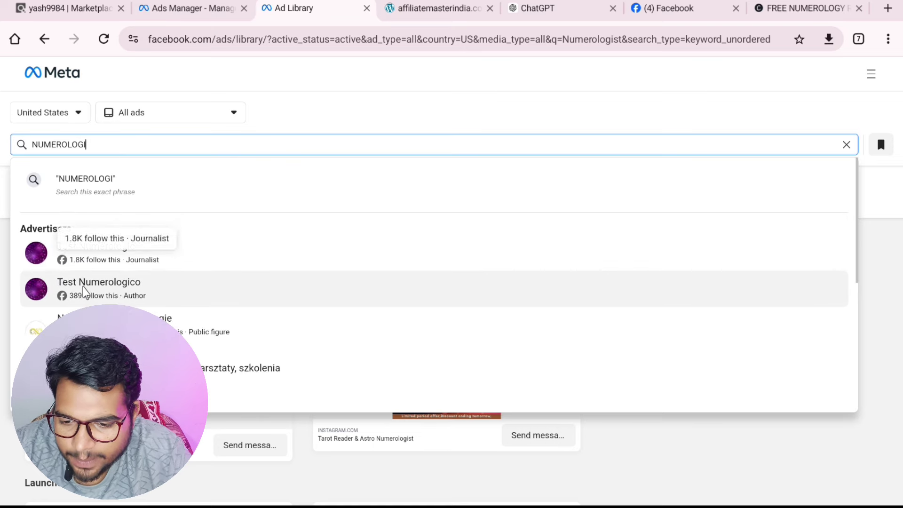
{"action": "left_click", "coordinate": [121, 284]}
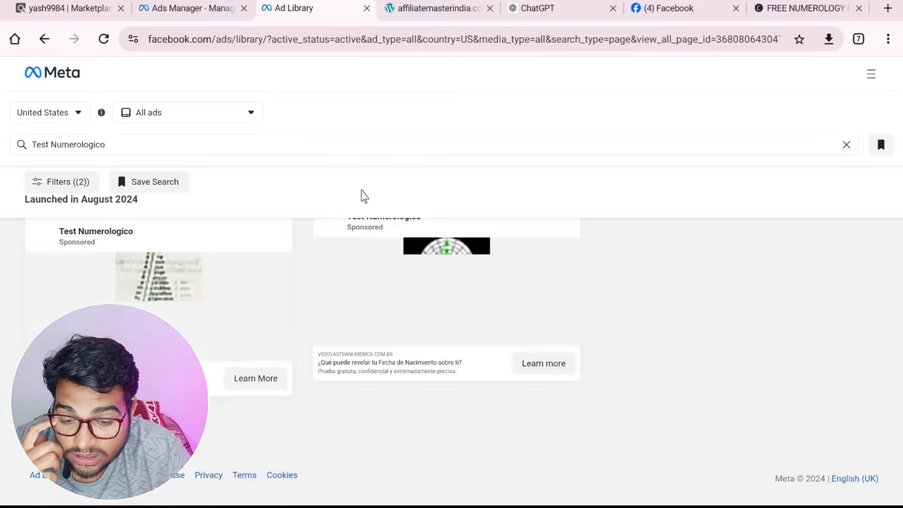
Look through the active numerology and palmistry ads in the Ad Library for ad creative examples.
{"action": "scroll", "coordinate": [343, 329], "scroll_direction": "down", "scroll_amount": 5}
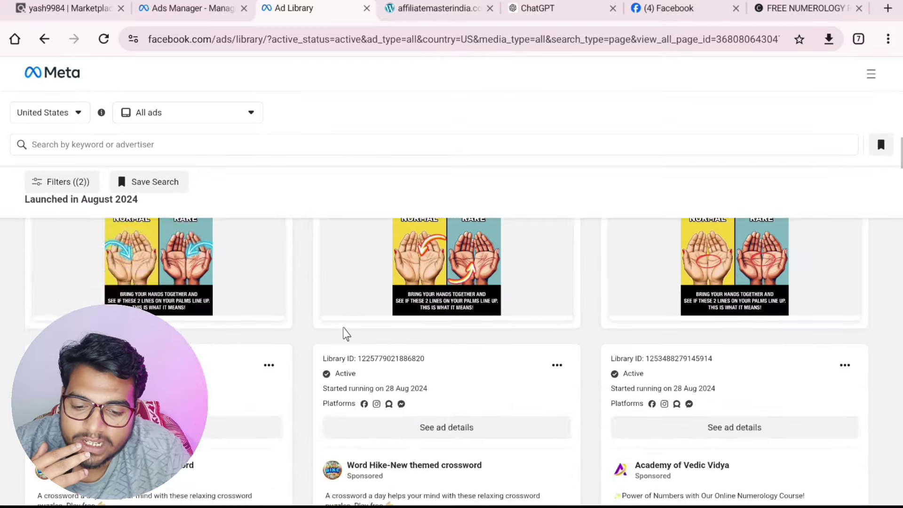
{"action": "scroll", "coordinate": [340, 322], "scroll_direction": "up", "scroll_amount": 5}
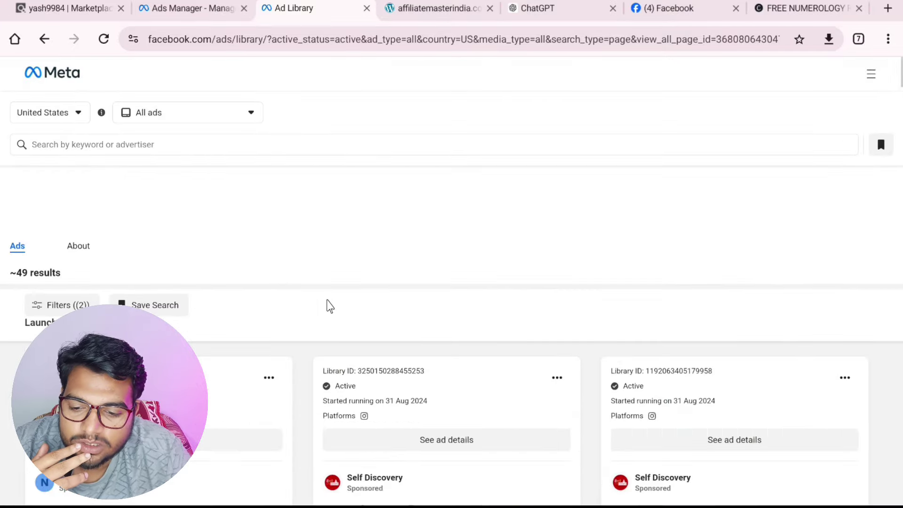
{"action": "scroll", "coordinate": [328, 305], "scroll_direction": "down", "scroll_amount": 3}
{"action": "scroll", "coordinate": [328, 303], "scroll_direction": "down", "scroll_amount": 6}
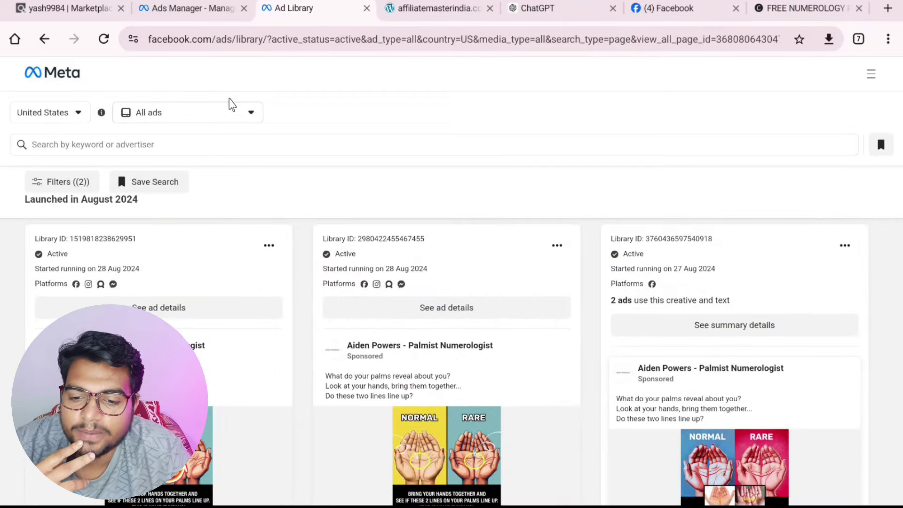
Switch to the Numerology Reading Ads chat in ChatGPT and review the suggested ad titles and descriptions, with and without emojis.
{"action": "left_click", "coordinate": [550, 13]}
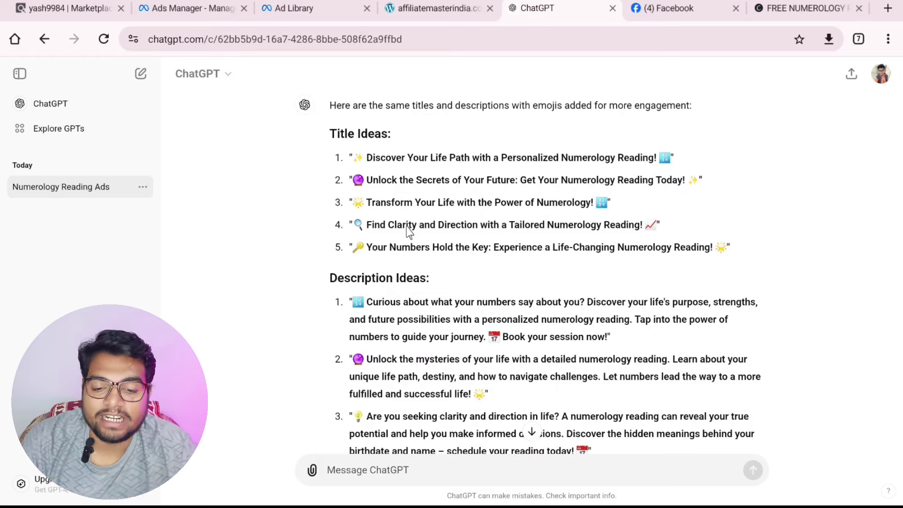
{"action": "scroll", "coordinate": [410, 307], "scroll_direction": "up", "scroll_amount": 5}
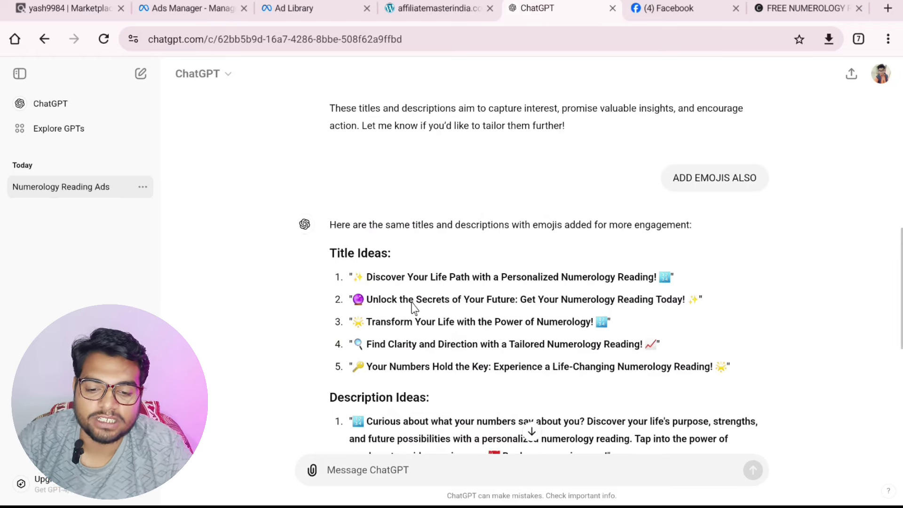
{"action": "scroll", "coordinate": [410, 306], "scroll_direction": "up", "scroll_amount": 10}
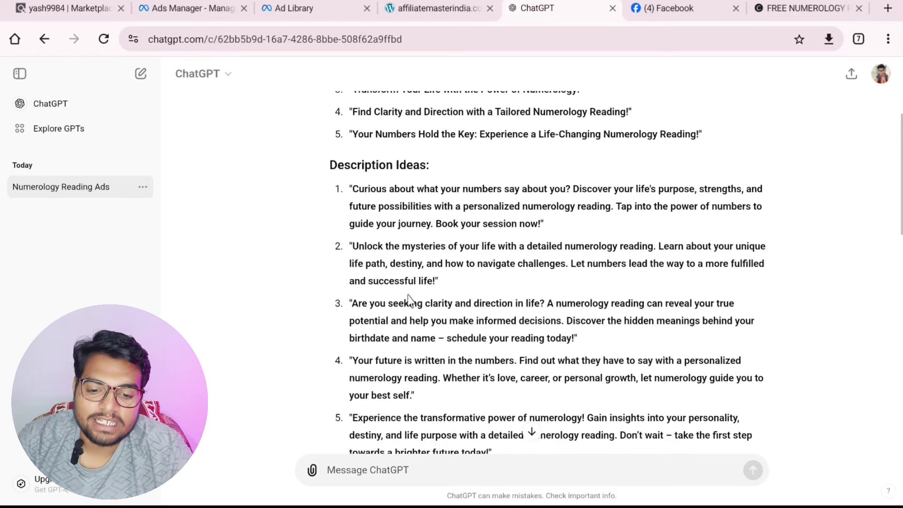
{"action": "scroll", "coordinate": [517, 274], "scroll_direction": "down", "scroll_amount": 10}
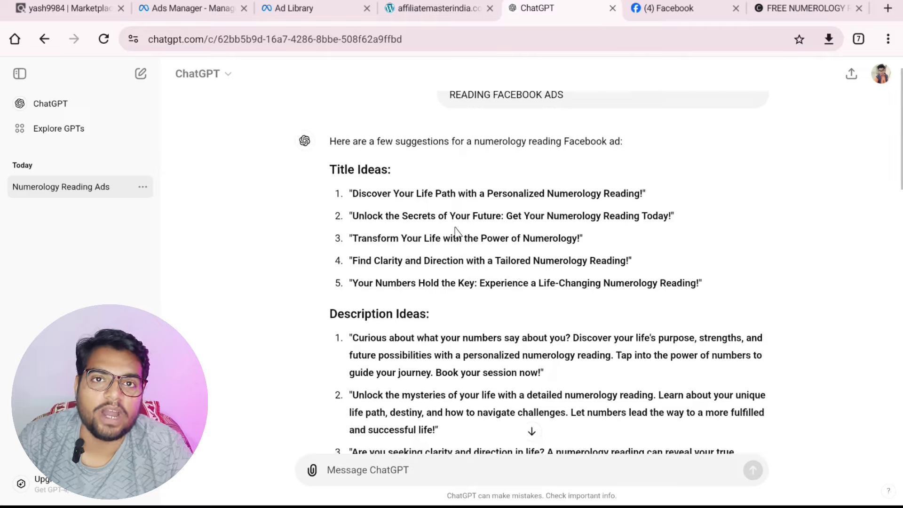
{"action": "scroll", "coordinate": [658, 212], "scroll_direction": "up", "scroll_amount": 6}
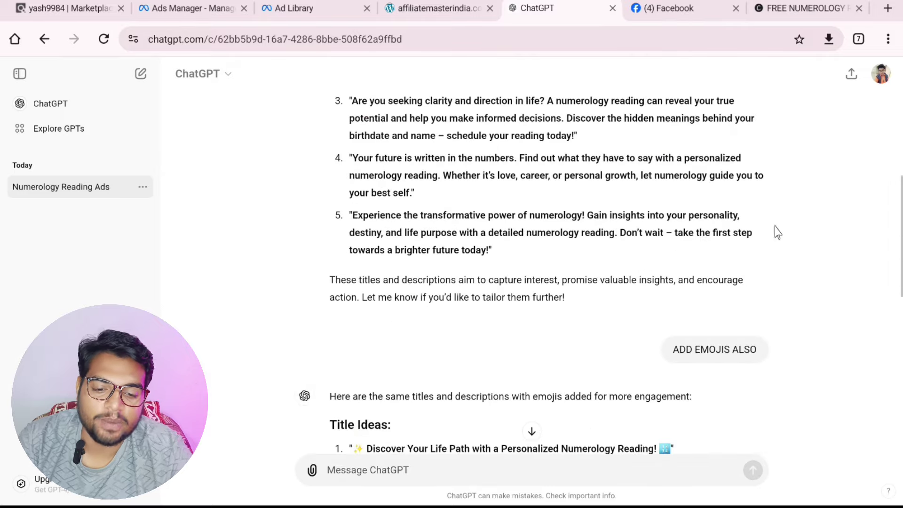
Review the emoji versions of the numerology ad titles and descriptions in the ChatGPT reply.
{"action": "scroll", "coordinate": [696, 339], "scroll_direction": "down", "scroll_amount": 4}
{"action": "scroll", "coordinate": [611, 320], "scroll_direction": "down", "scroll_amount": 2}
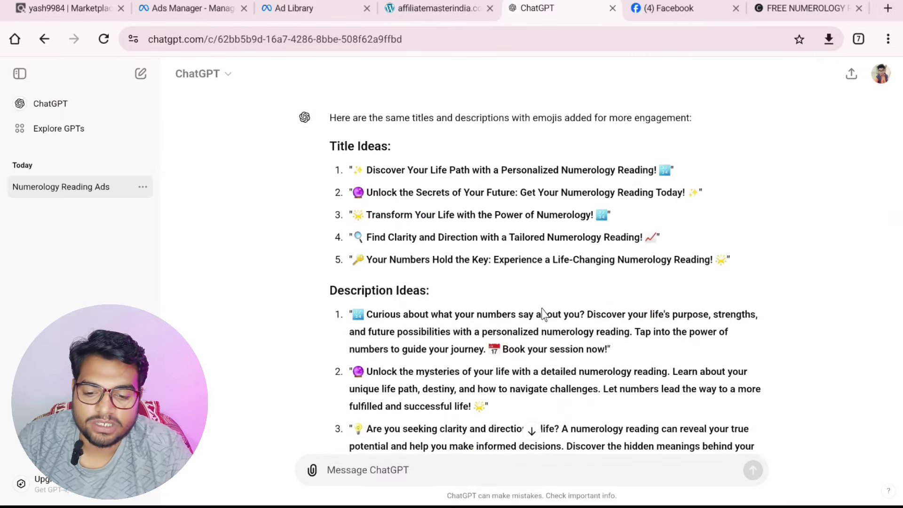
{"action": "scroll", "coordinate": [546, 315], "scroll_direction": "down", "scroll_amount": 3}
{"action": "scroll", "coordinate": [590, 394], "scroll_direction": "up", "scroll_amount": 3}
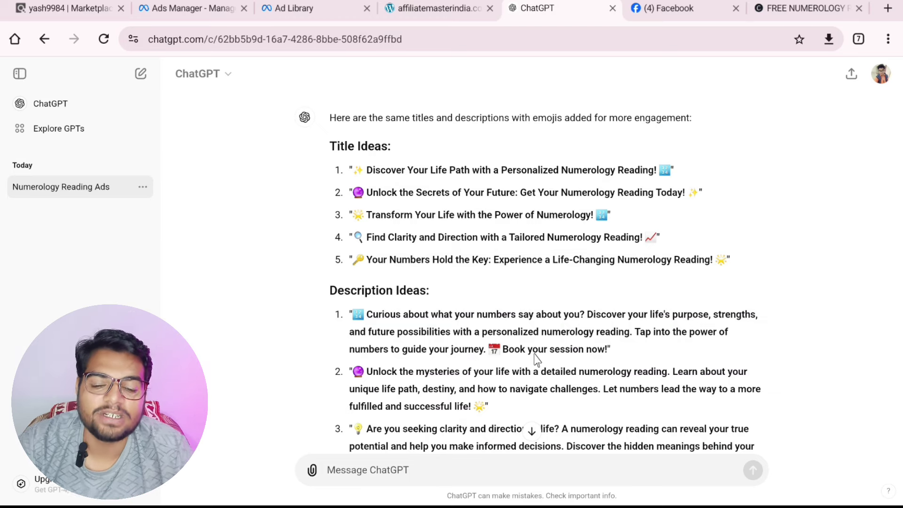
Switch to Ads Manager and create a new campaign with the Traffic objective and the Manual traffic campaign setup.
{"action": "left_click", "coordinate": [191, 11]}
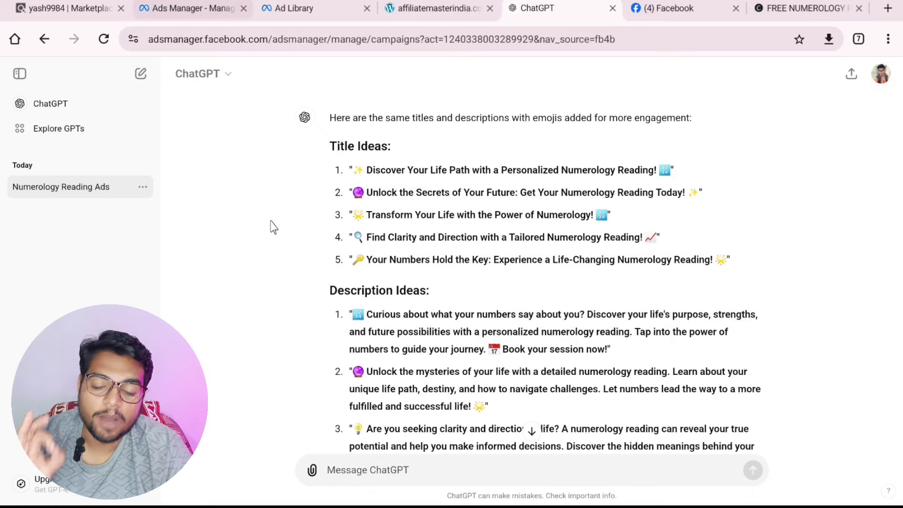
{"action": "left_click", "coordinate": [205, 13]}
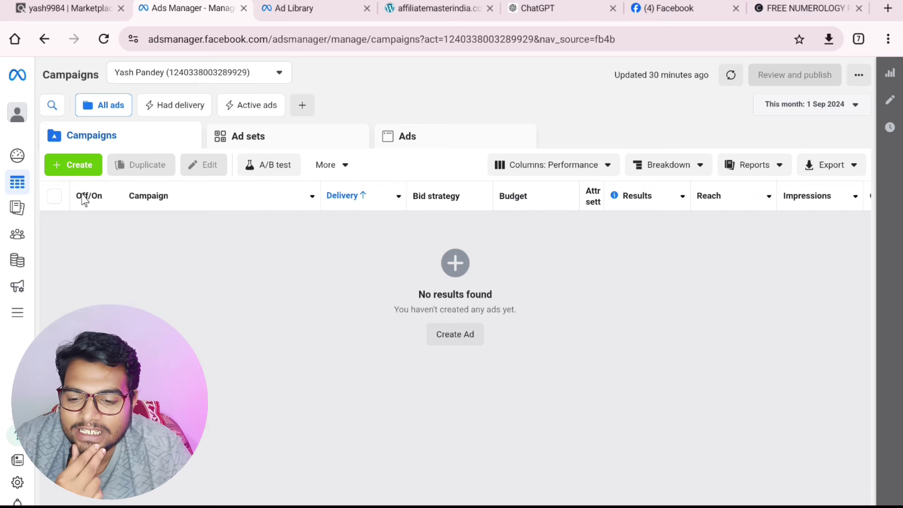
{"action": "left_click", "coordinate": [66, 166]}
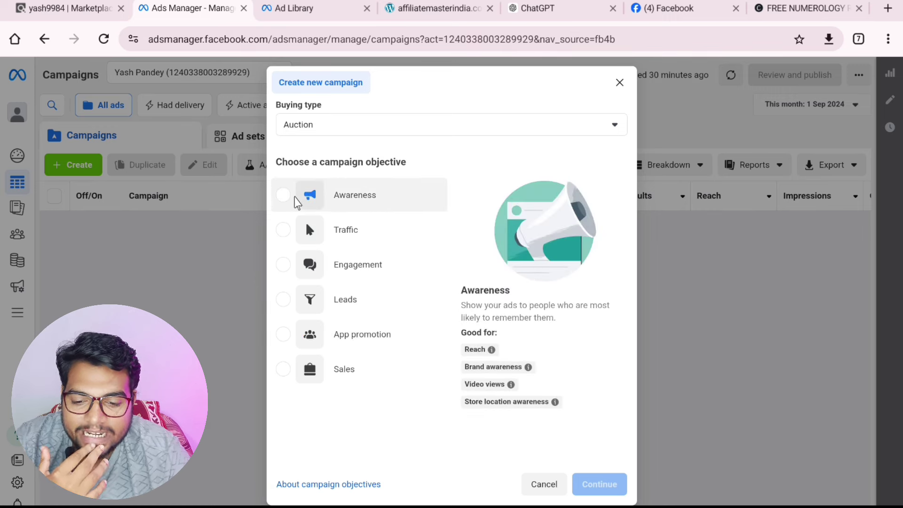
{"action": "left_click", "coordinate": [289, 233]}
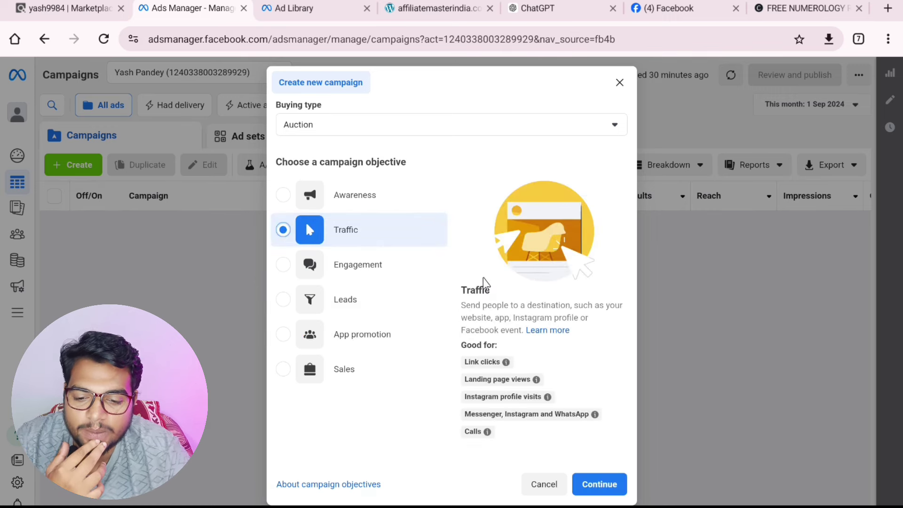
{"action": "scroll", "coordinate": [460, 240], "scroll_direction": "down", "scroll_amount": 1}
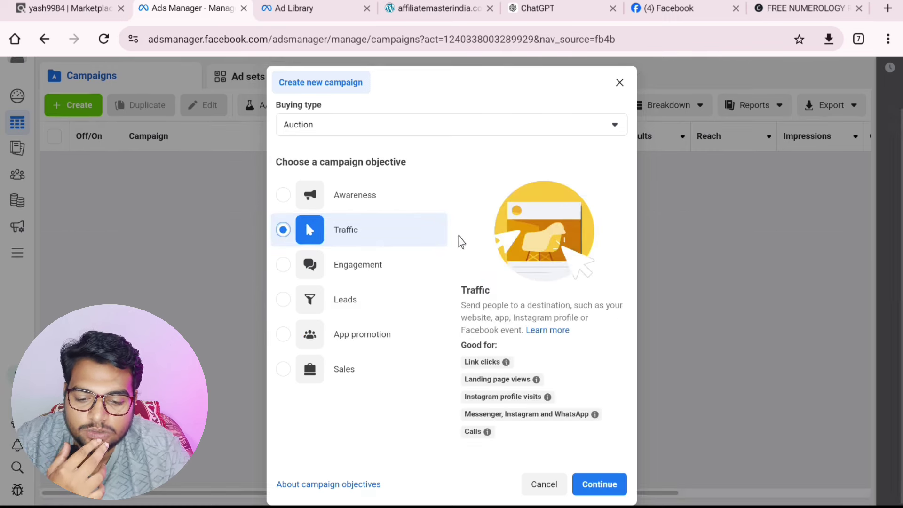
{"action": "left_click", "coordinate": [599, 484]}
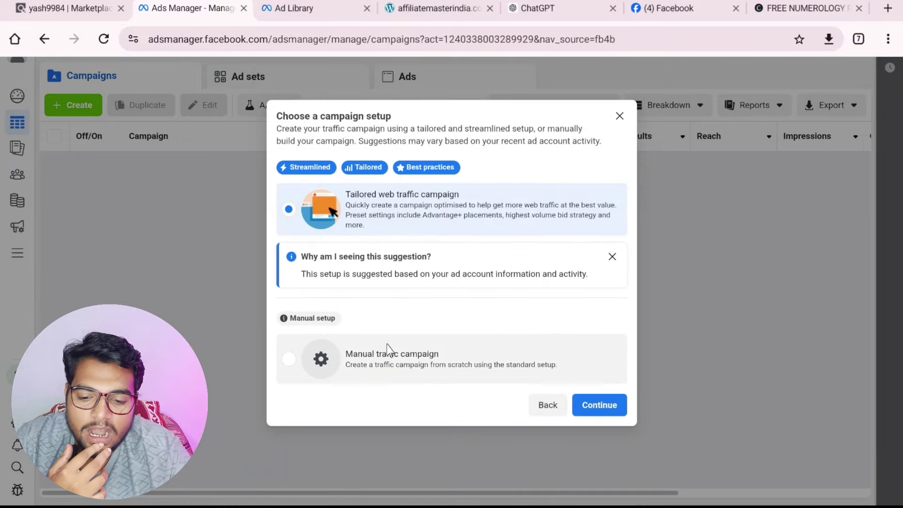
{"action": "left_click", "coordinate": [288, 359]}
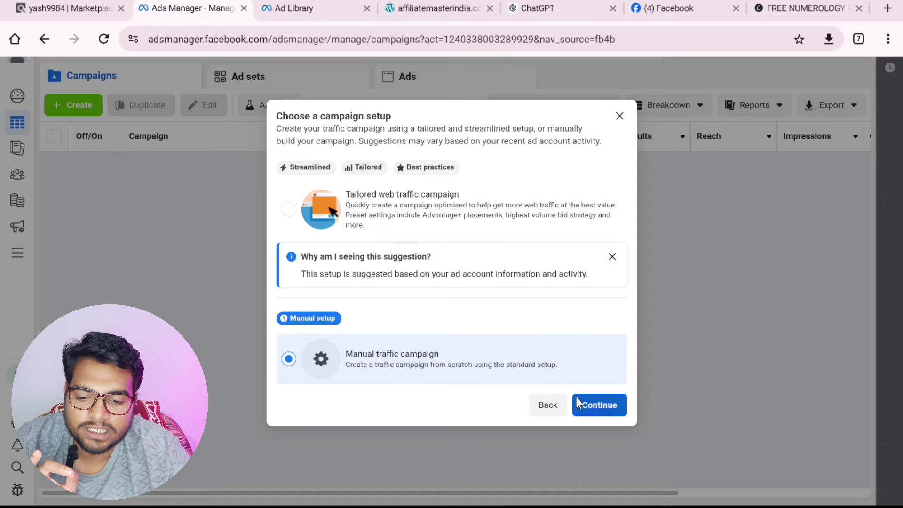
{"action": "left_click", "coordinate": [594, 408]}
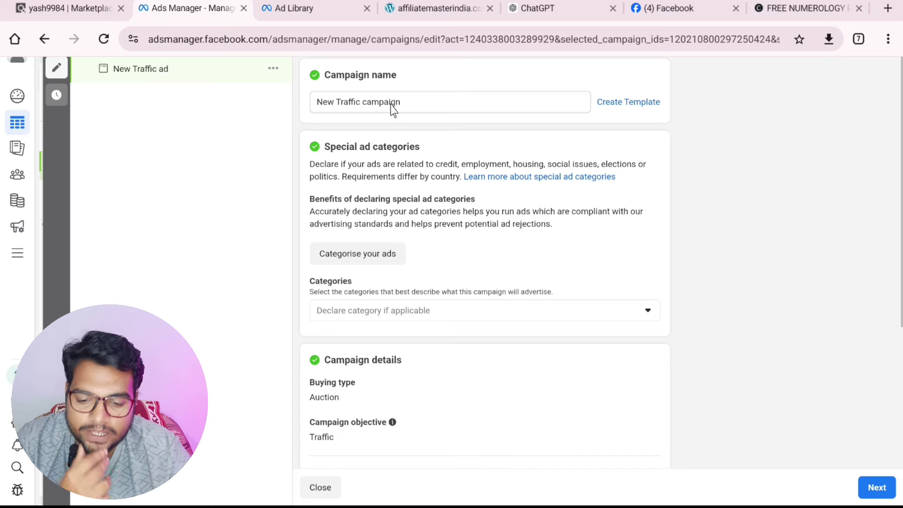
Proceed to the ad set, choose Website as conversion location and Maximise number of landing page views as performance goal.
{"action": "scroll", "coordinate": [597, 230], "scroll_direction": "down", "scroll_amount": 5}
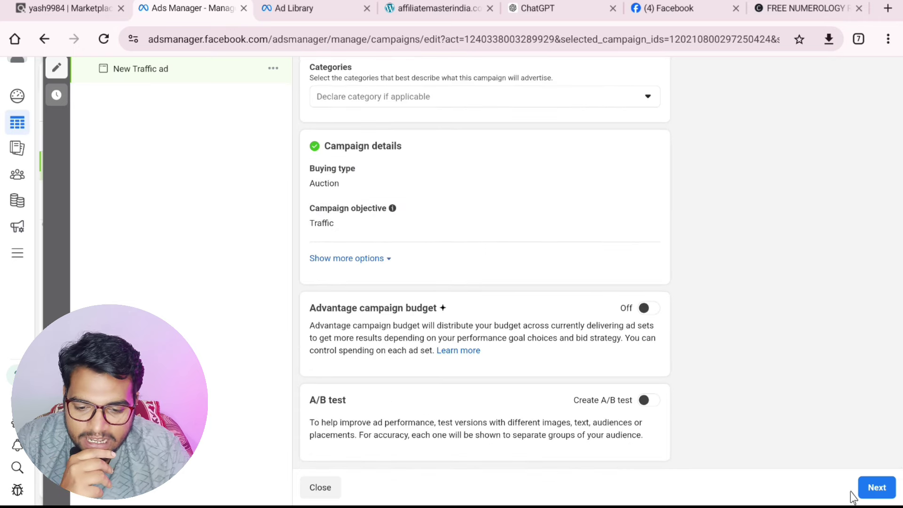
{"action": "left_click", "coordinate": [876, 487]}
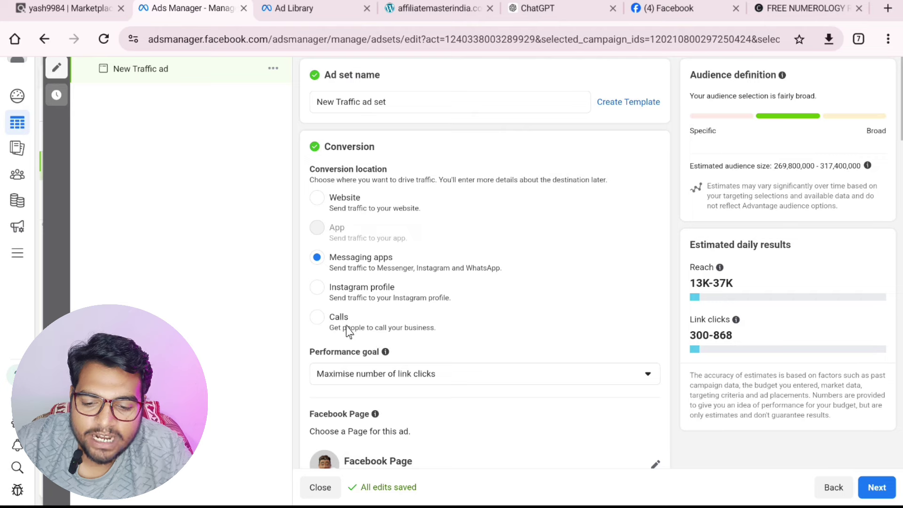
{"action": "left_click", "coordinate": [318, 198]}
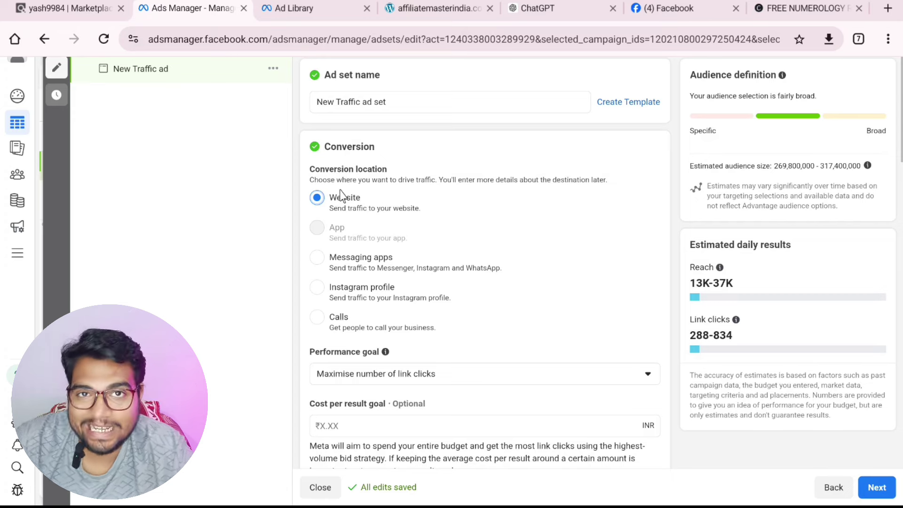
{"action": "scroll", "coordinate": [372, 247], "scroll_direction": "down", "scroll_amount": 3}
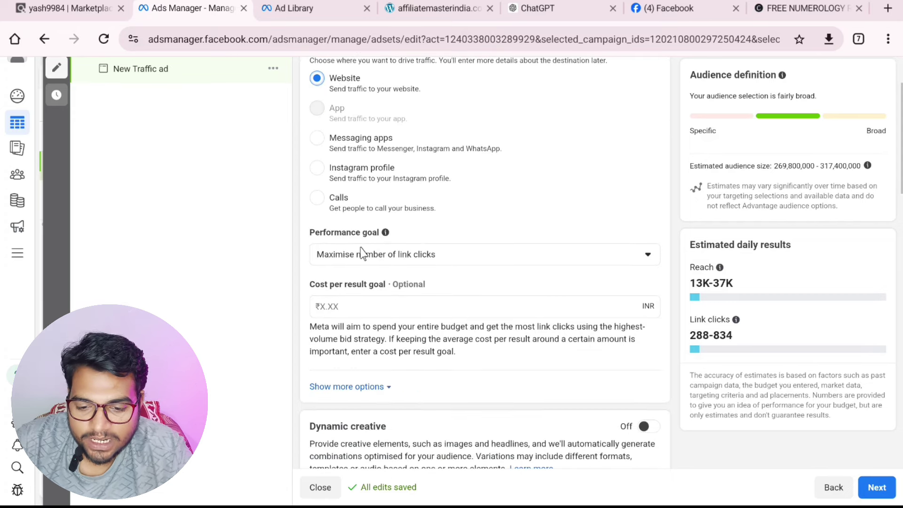
{"action": "left_click", "coordinate": [427, 255]}
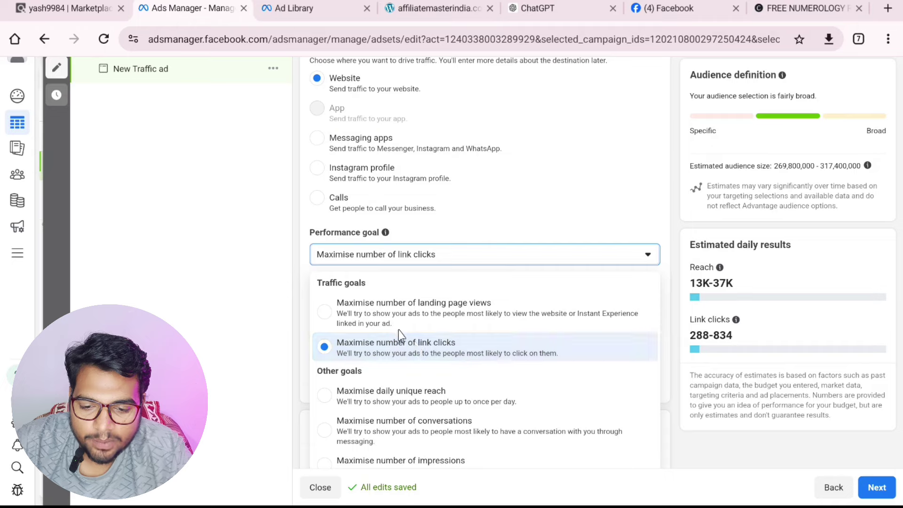
{"action": "left_click", "coordinate": [335, 306]}
Set the ad set's daily budget to ₹500.
{"action": "scroll", "coordinate": [458, 253], "scroll_direction": "down", "scroll_amount": 7}
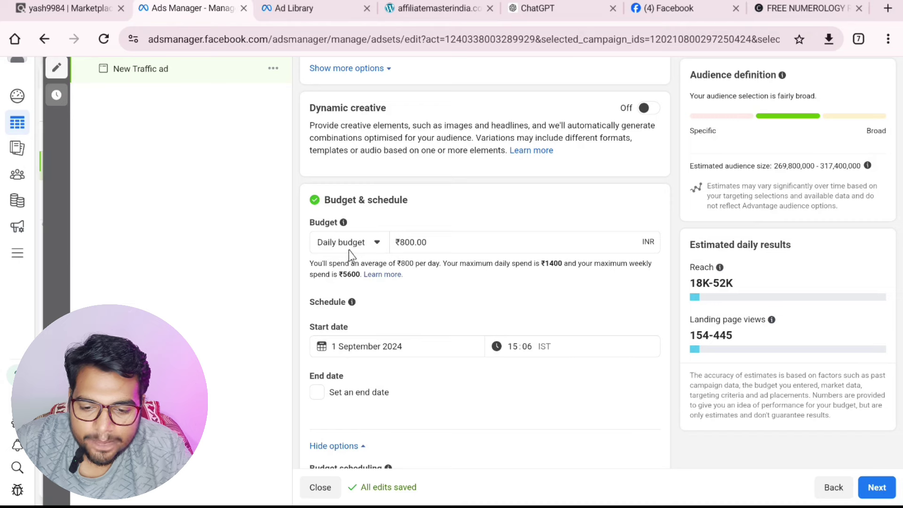
{"action": "left_click", "coordinate": [455, 248]}
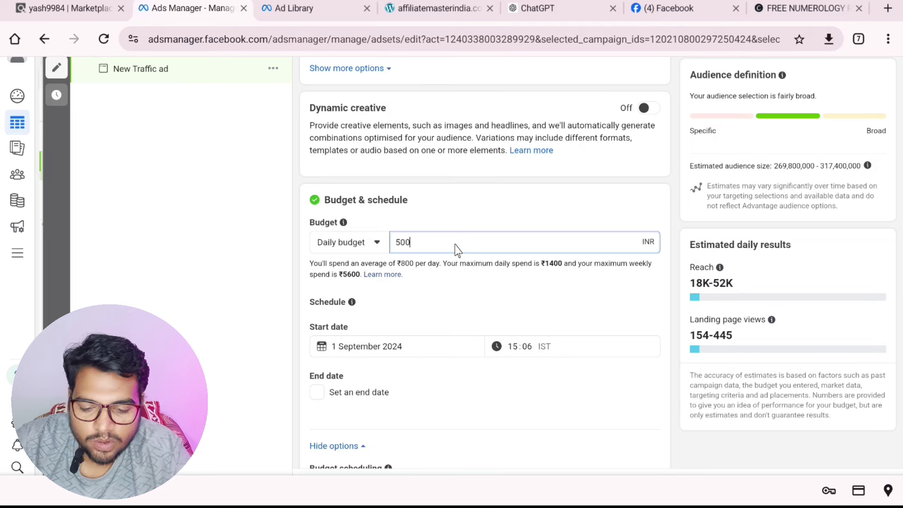
{"action": "left_click", "coordinate": [466, 217]}
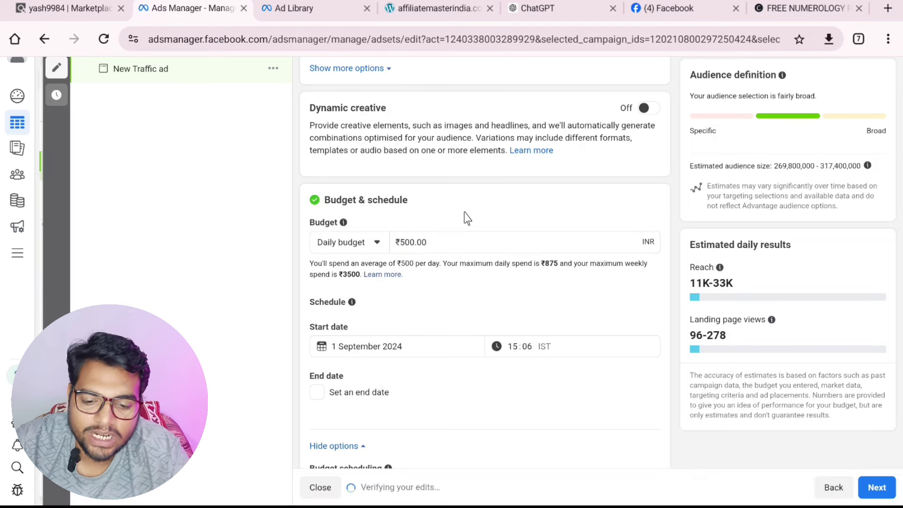
In the ad set's audience controls, replace the India location with United Kingdom.
{"action": "scroll", "coordinate": [466, 217], "scroll_direction": "down", "scroll_amount": 2}
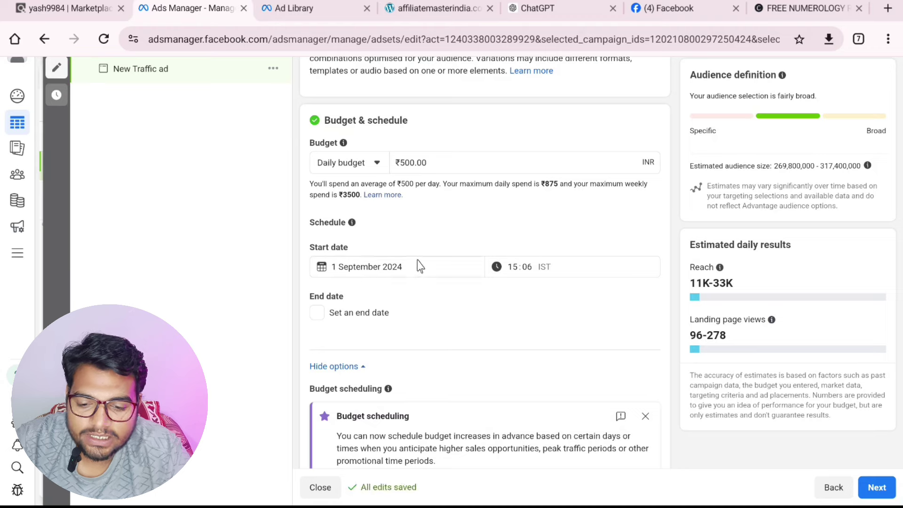
{"action": "scroll", "coordinate": [345, 309], "scroll_direction": "down", "scroll_amount": 2}
{"action": "scroll", "coordinate": [470, 262], "scroll_direction": "down", "scroll_amount": 5}
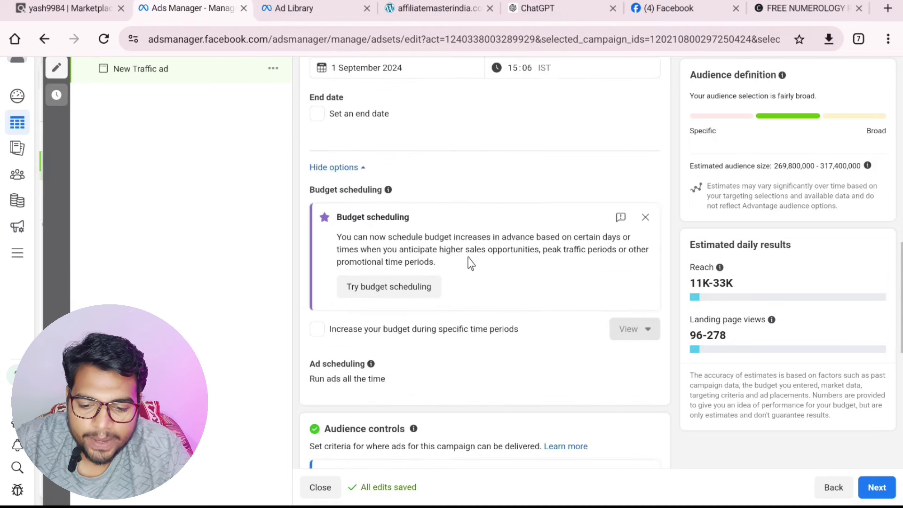
{"action": "scroll", "coordinate": [471, 261], "scroll_direction": "down", "scroll_amount": 2}
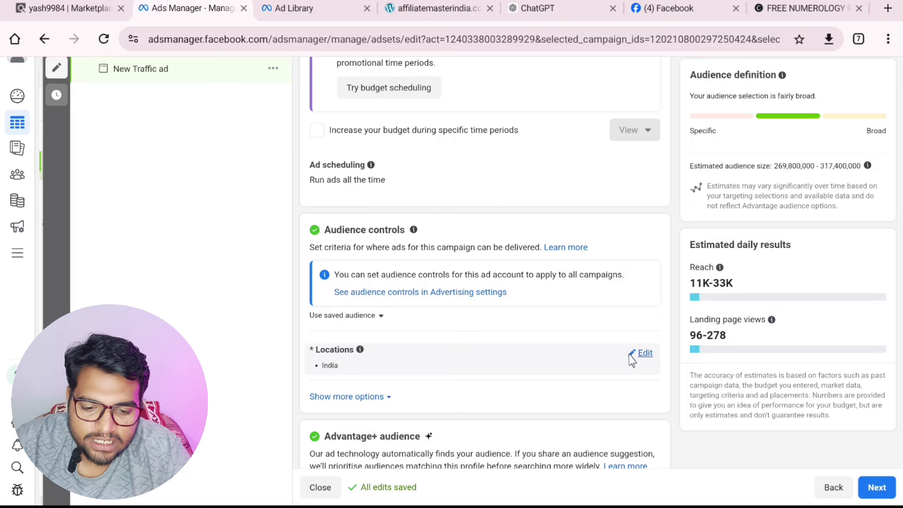
{"action": "left_click", "coordinate": [630, 356]}
{"action": "scroll", "coordinate": [484, 365], "scroll_direction": "down", "scroll_amount": 2}
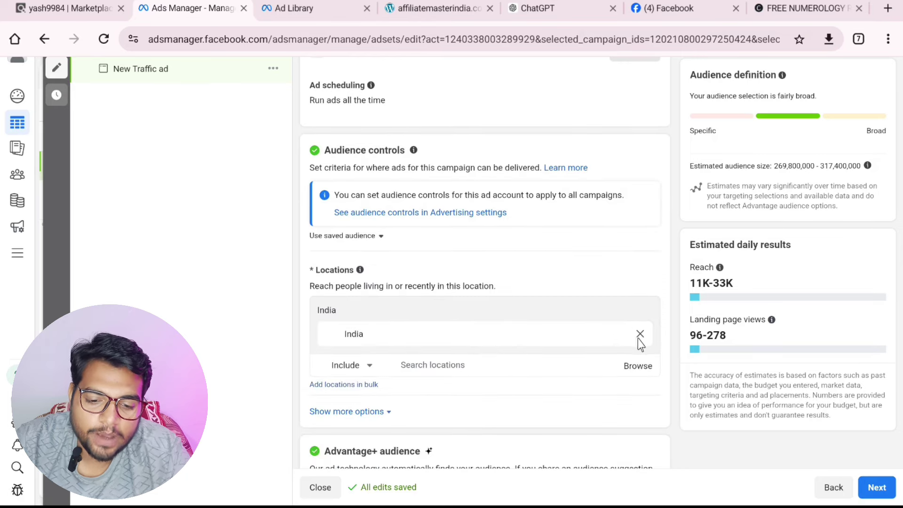
{"action": "left_click", "coordinate": [639, 333]}
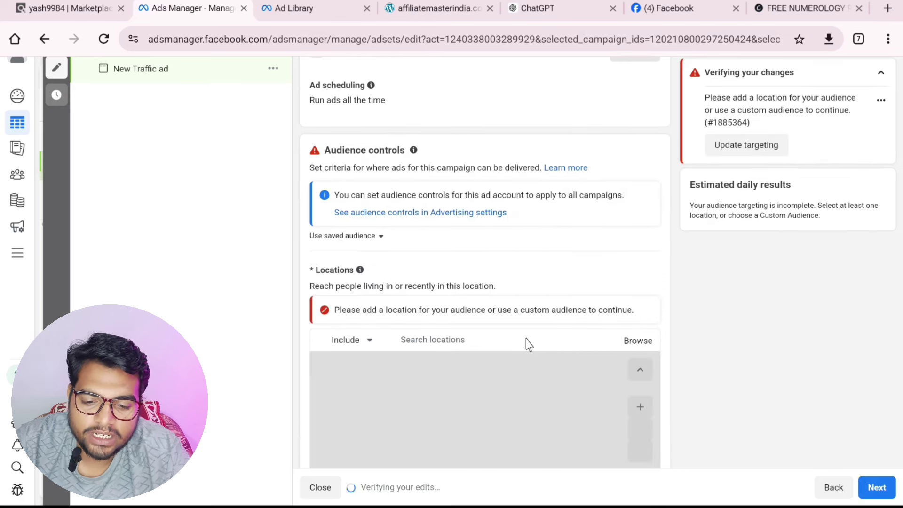
{"action": "left_click", "coordinate": [487, 344]}
{"action": "type", "text": "U"}
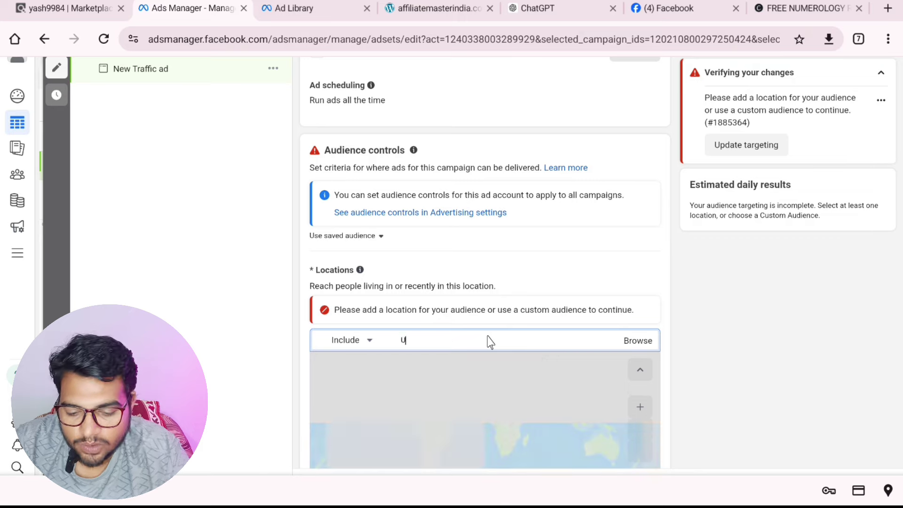
{"action": "type", "text": "NITED"}
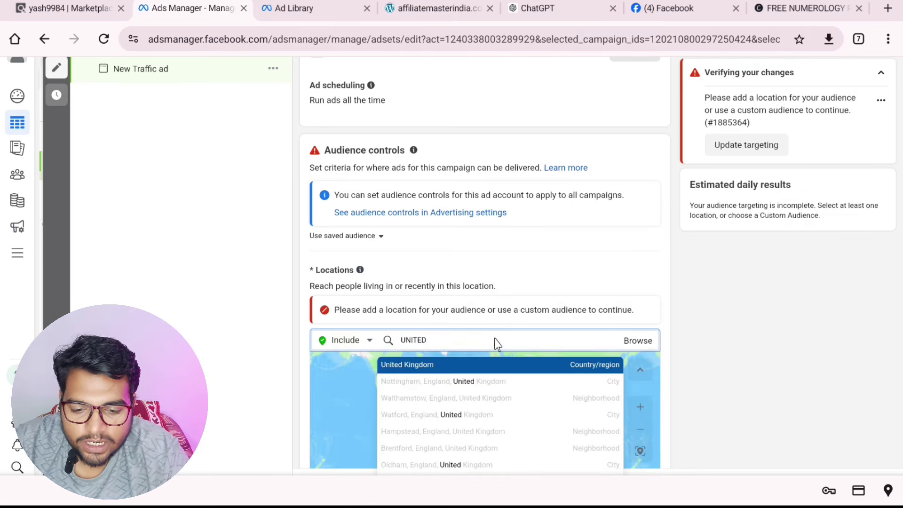
{"action": "key", "text": "Return"}
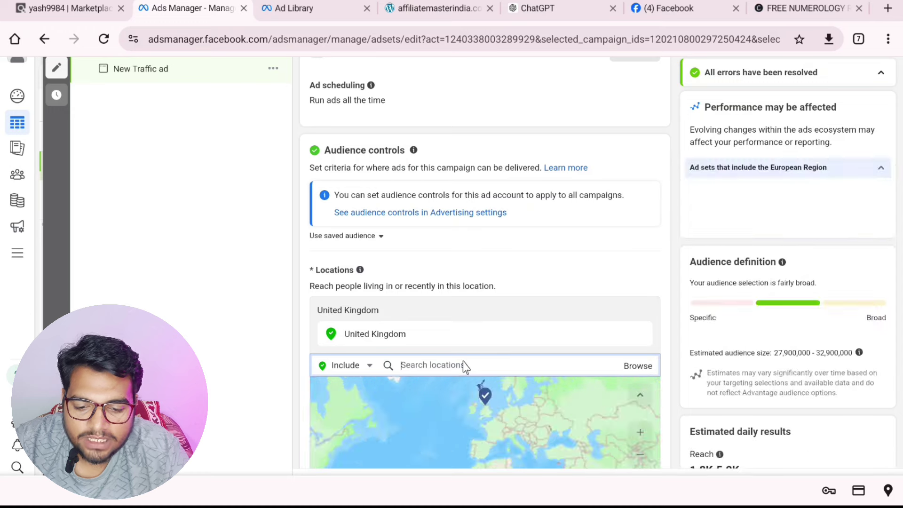
Add United States as a second included location for the audience.
{"action": "type", "text": "UNITED ST"}
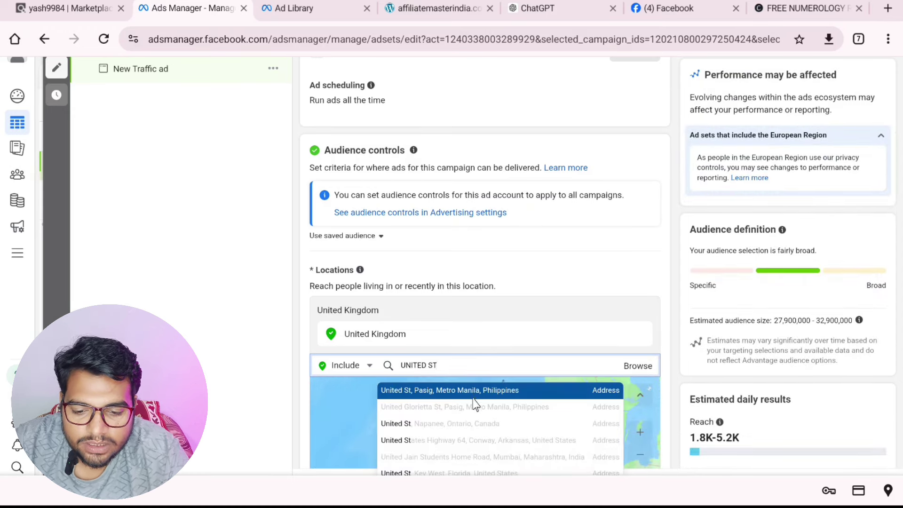
{"action": "key", "text": "BackSpace"}
{"action": "key", "text": "BackSpace"}
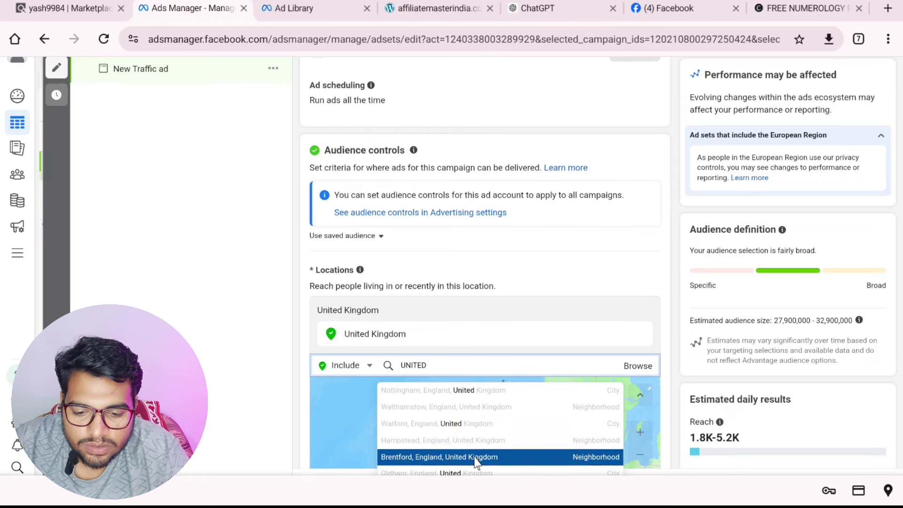
{"action": "scroll", "coordinate": [507, 381], "scroll_direction": "down", "scroll_amount": 2}
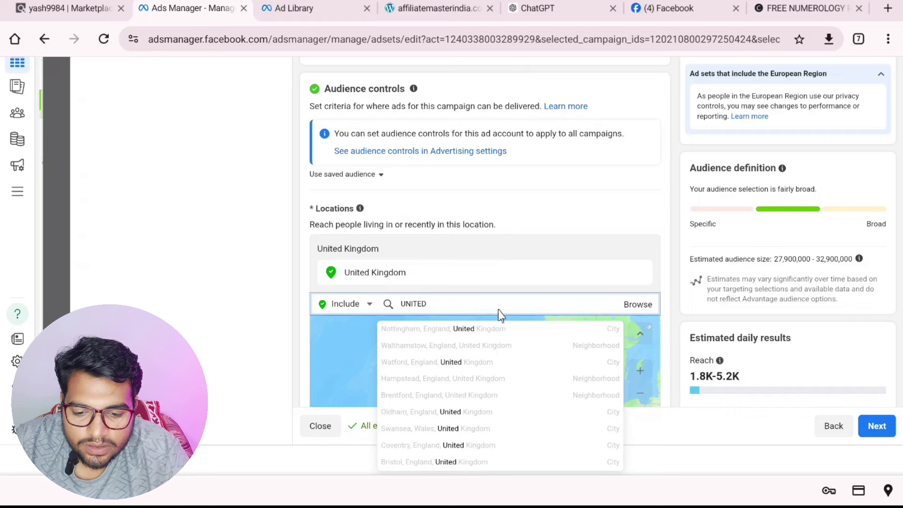
{"action": "type", "text": "TATE"}
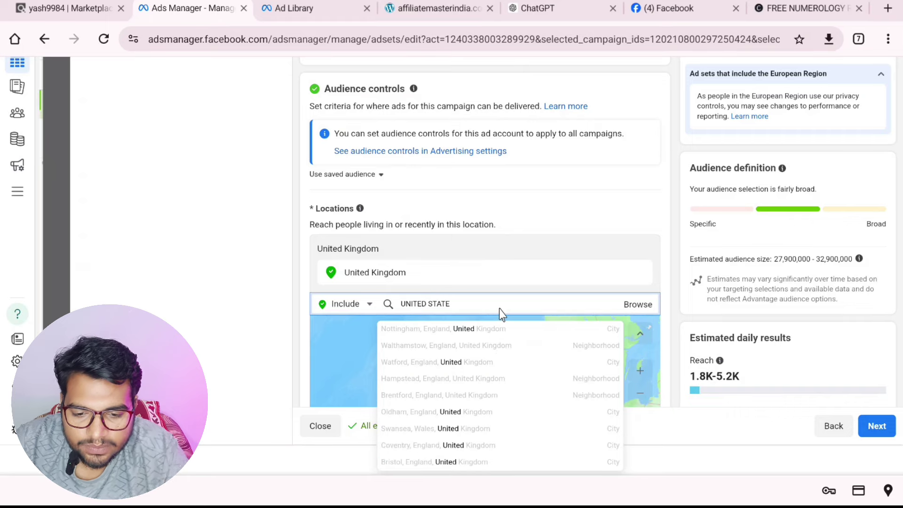
{"action": "key", "text": "Return"}
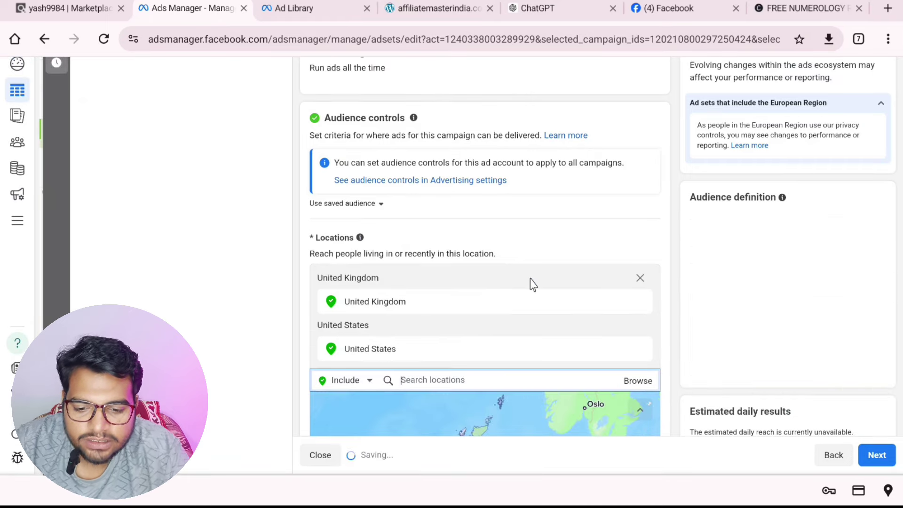
Switch the ad set from Advantage+ audience to the original audience options.
{"action": "scroll", "coordinate": [508, 329], "scroll_direction": "down", "scroll_amount": 2}
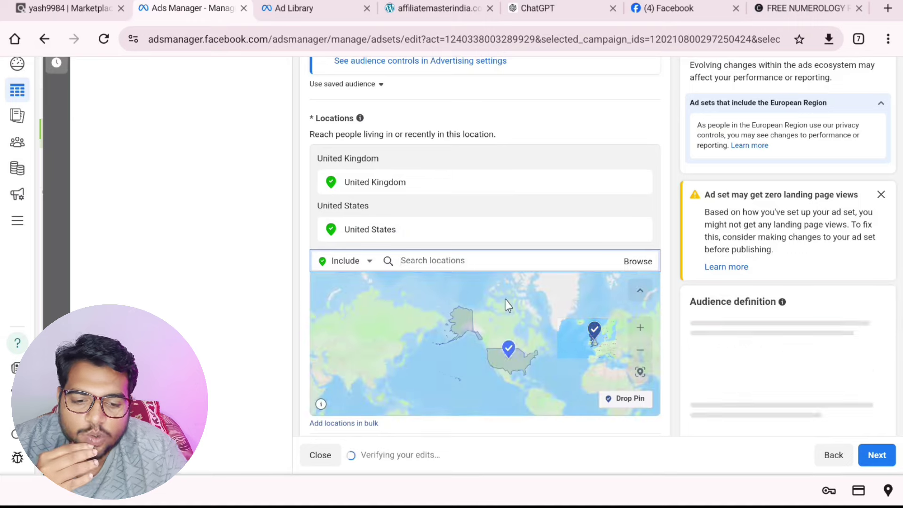
{"action": "scroll", "coordinate": [488, 260], "scroll_direction": "down", "scroll_amount": 6}
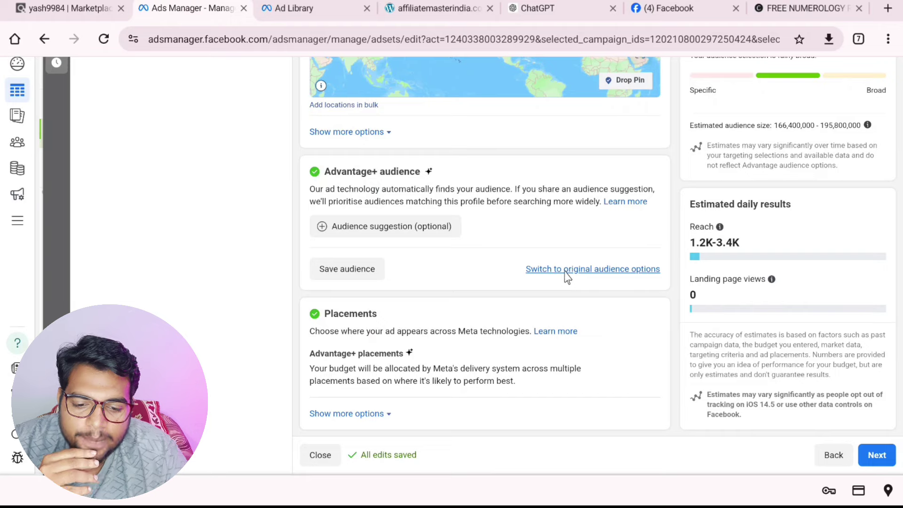
{"action": "scroll", "coordinate": [575, 279], "scroll_direction": "up", "scroll_amount": 1}
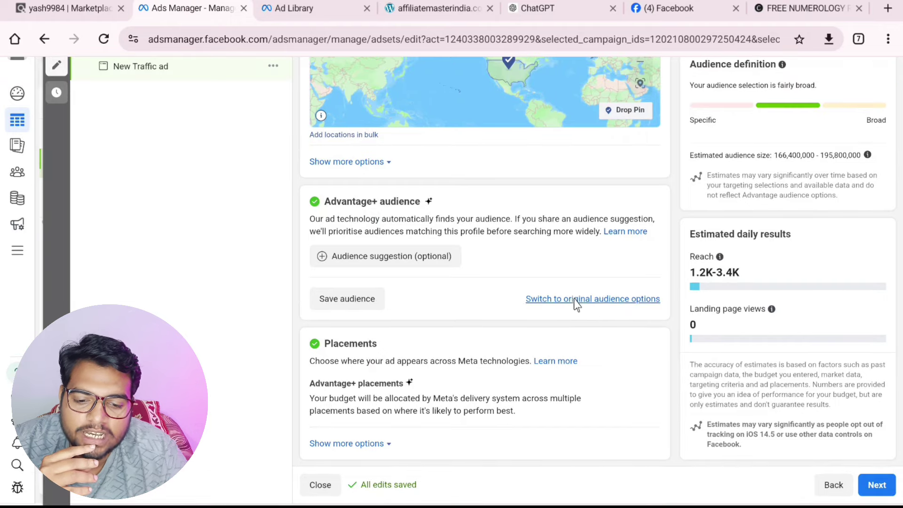
{"action": "left_click", "coordinate": [578, 299]}
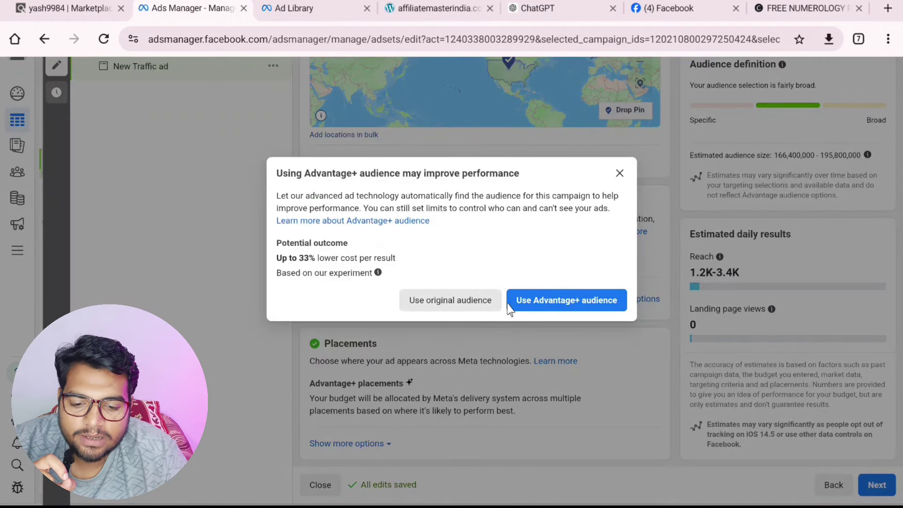
{"action": "left_click", "coordinate": [478, 301]}
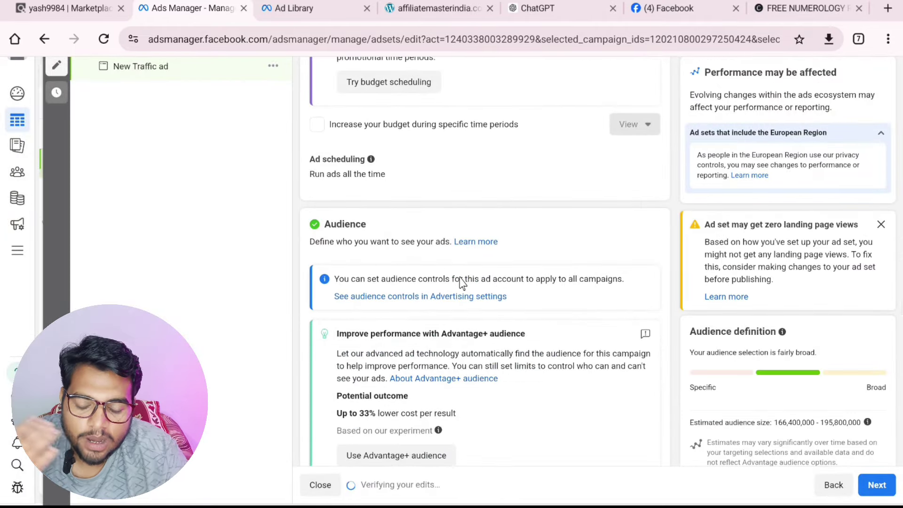
Set the audience's minimum age to 20.
{"action": "scroll", "coordinate": [468, 286], "scroll_direction": "down", "scroll_amount": 5}
{"action": "scroll", "coordinate": [461, 280], "scroll_direction": "down", "scroll_amount": 2}
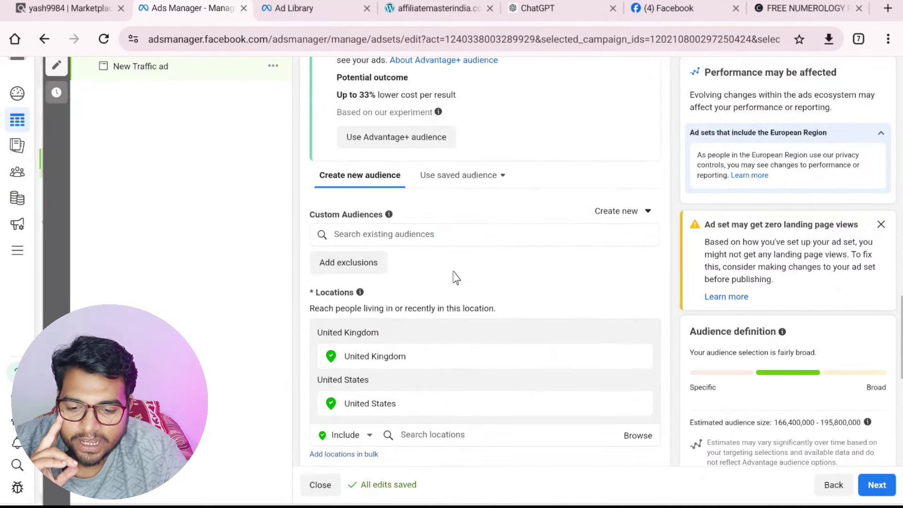
{"action": "scroll", "coordinate": [489, 278], "scroll_direction": "down", "scroll_amount": 4}
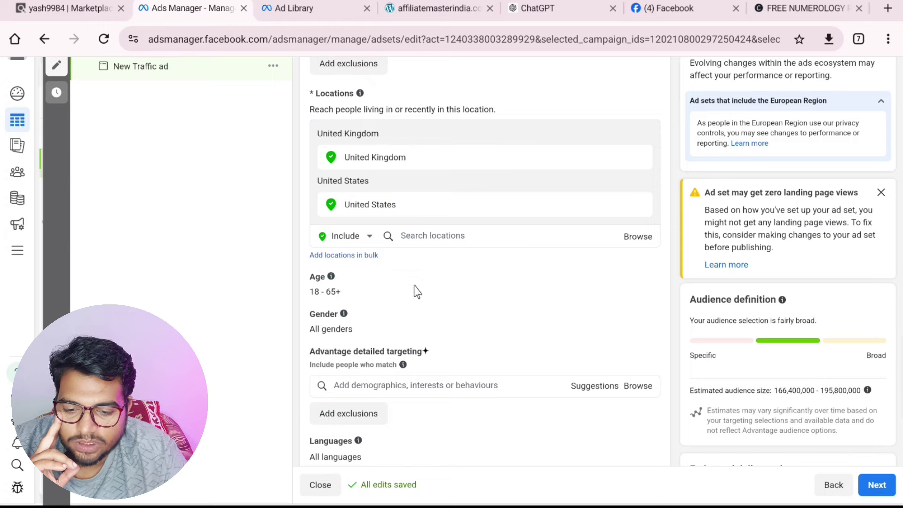
{"action": "left_click", "coordinate": [645, 278]}
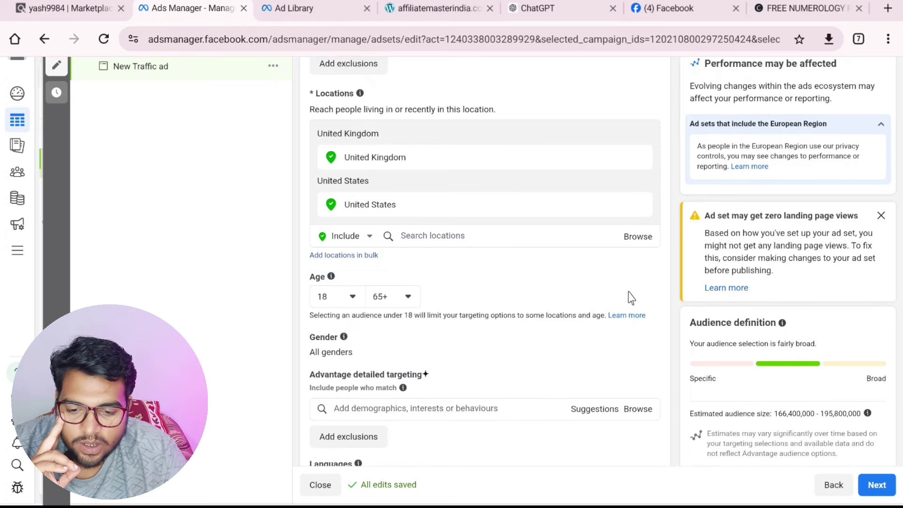
{"action": "left_click", "coordinate": [352, 298]}
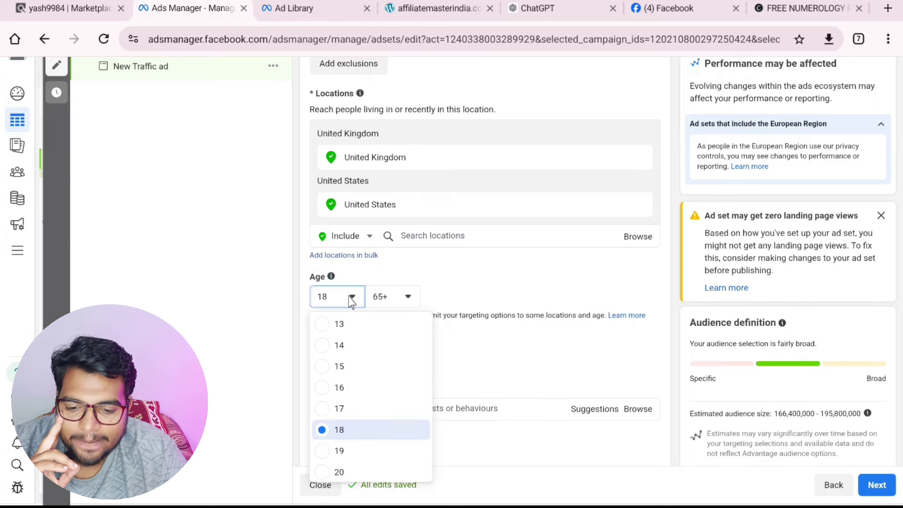
{"action": "left_click", "coordinate": [480, 287]}
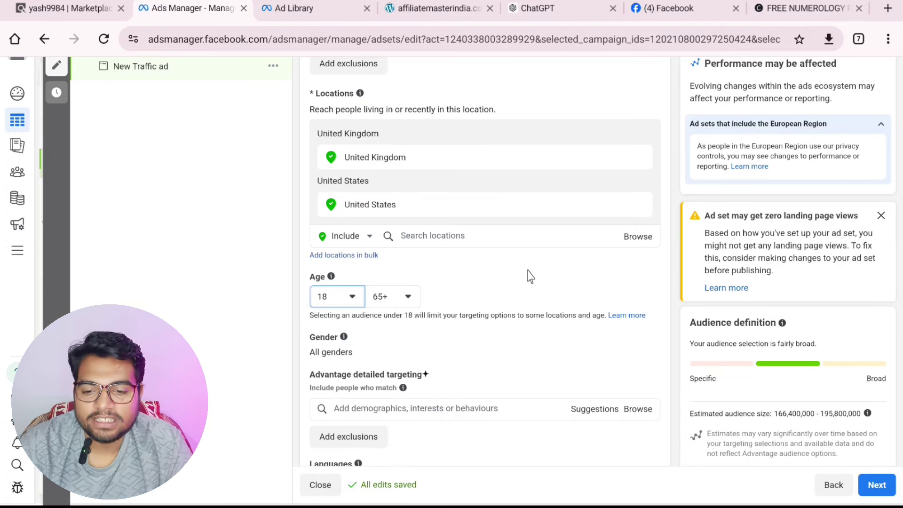
{"action": "left_click", "coordinate": [336, 297]}
{"action": "scroll", "coordinate": [356, 335], "scroll_direction": "down", "scroll_amount": 3}
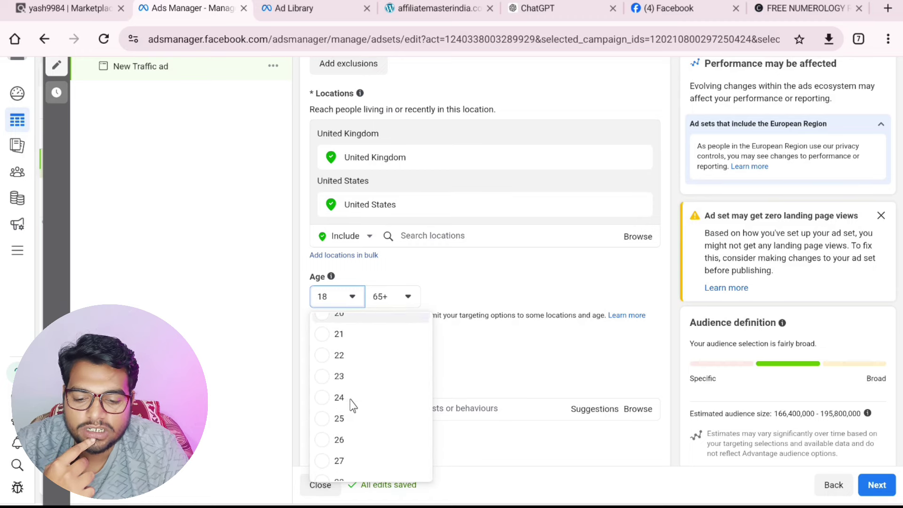
{"action": "scroll", "coordinate": [349, 364], "scroll_direction": "up", "scroll_amount": 1}
{"action": "left_click", "coordinate": [347, 356]}
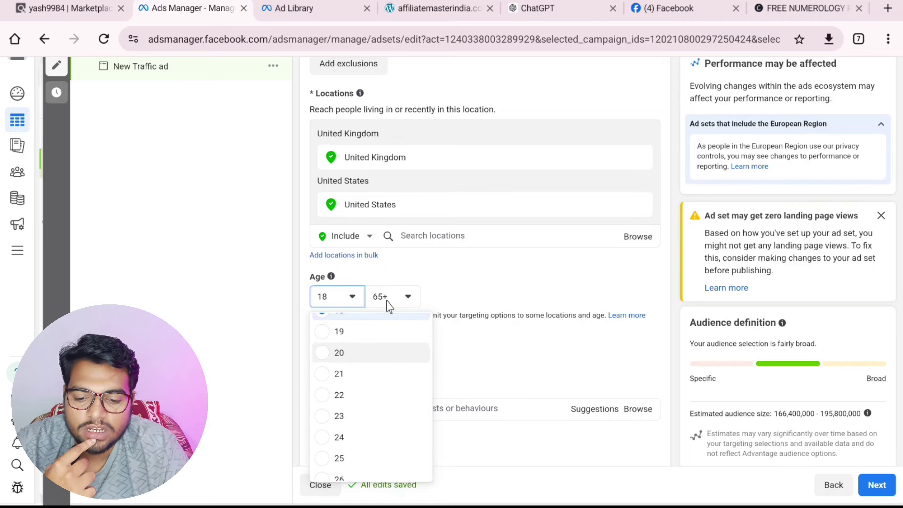
Restrict the audience's gender to Women.
{"action": "scroll", "coordinate": [376, 320], "scroll_direction": "down", "scroll_amount": 1}
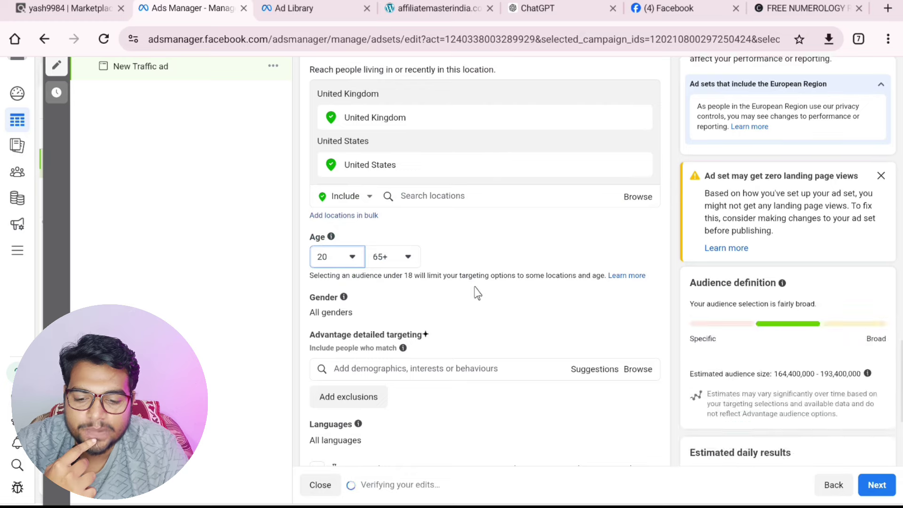
{"action": "left_click", "coordinate": [641, 298]}
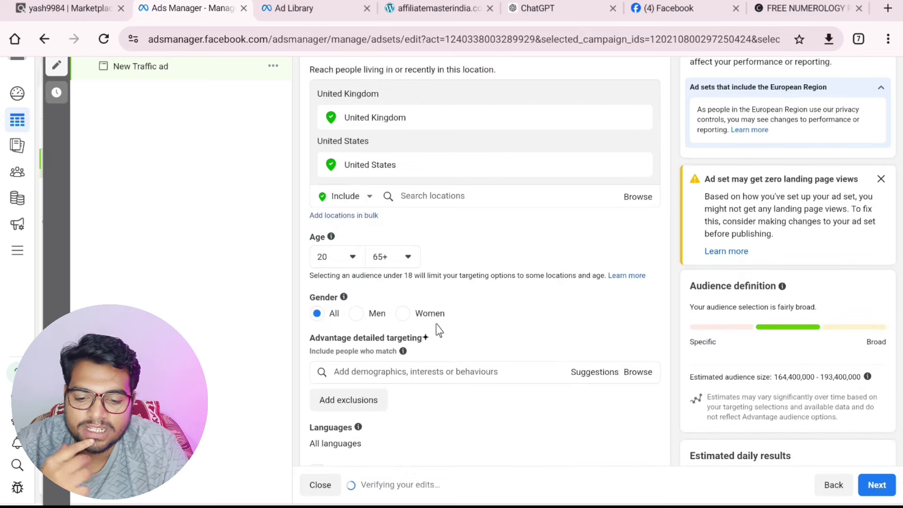
{"action": "left_click", "coordinate": [463, 321]}
Search detailed targeting for NUMEROLOGY and add the Astrology (spirituality) interest.
{"action": "scroll", "coordinate": [484, 322], "scroll_direction": "down", "scroll_amount": 2}
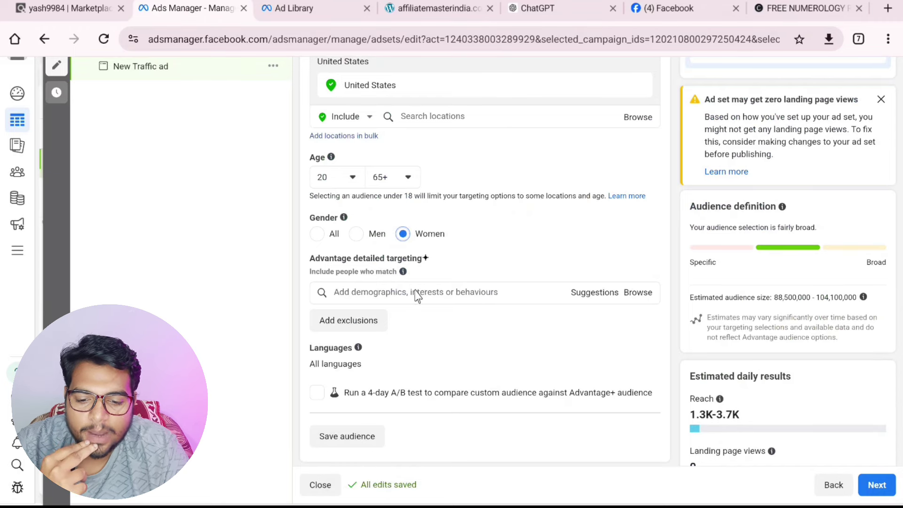
{"action": "left_click", "coordinate": [432, 299]}
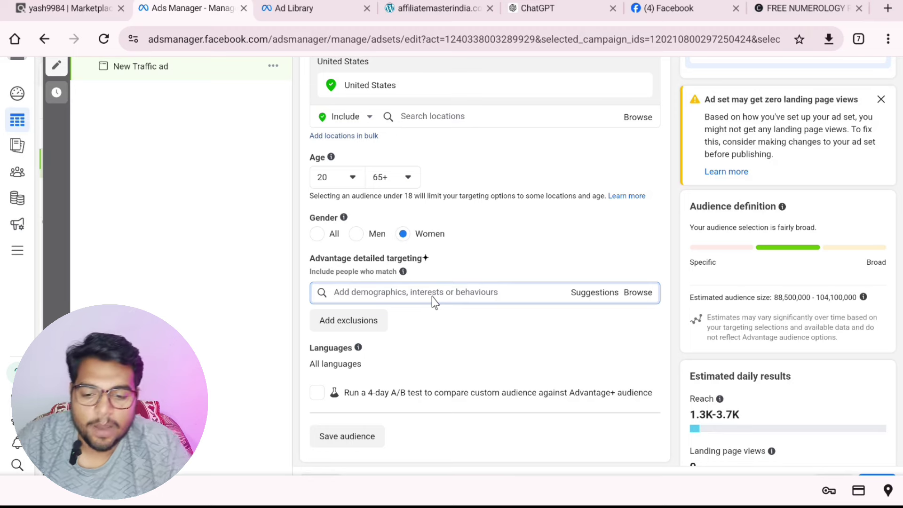
{"action": "type", "text": "NUMEROLOGY"}
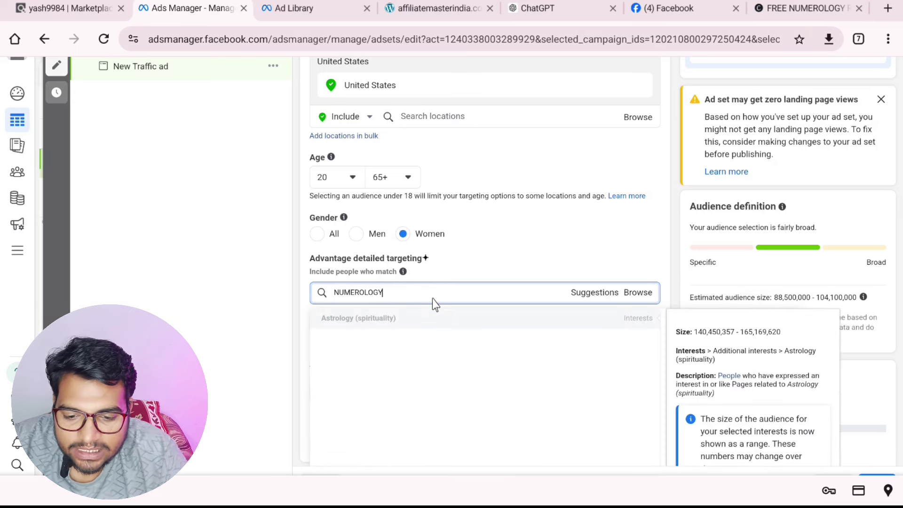
{"action": "key", "text": "Return"}
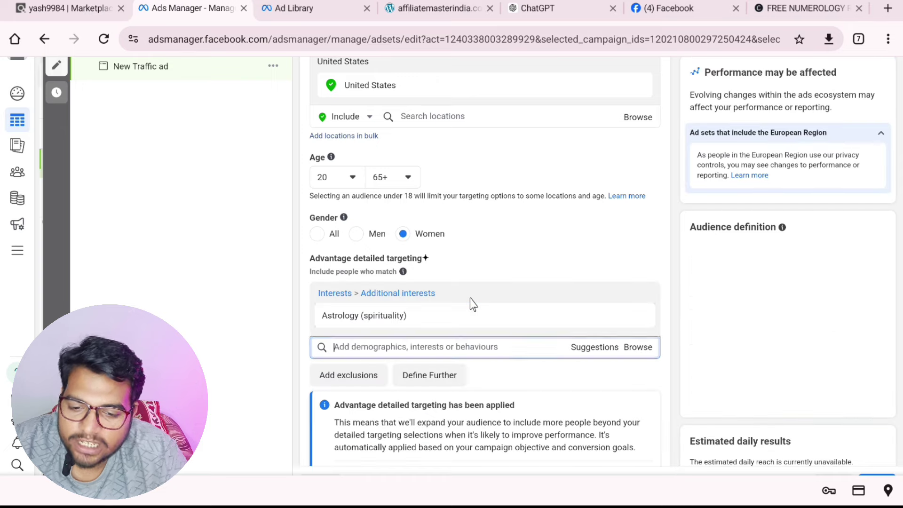
Set the audience's language to English (All).
{"action": "scroll", "coordinate": [455, 244], "scroll_direction": "down", "scroll_amount": 2}
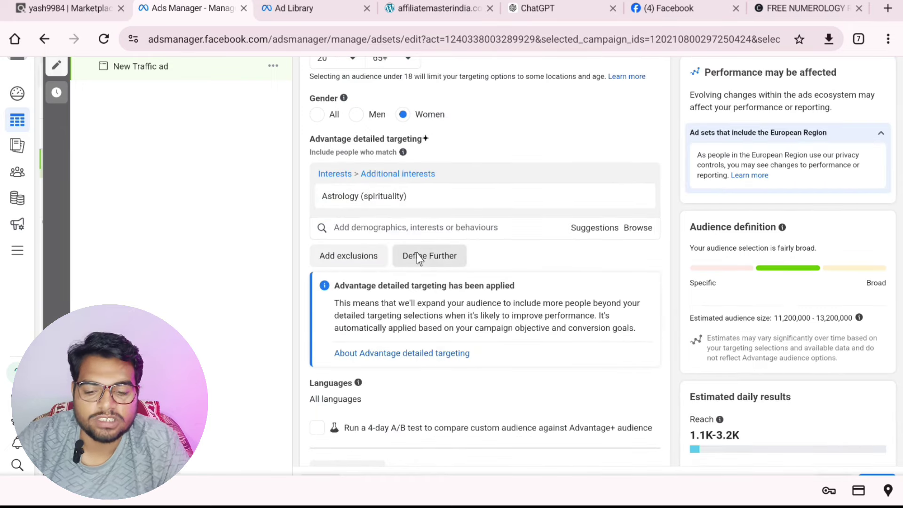
{"action": "scroll", "coordinate": [418, 258], "scroll_direction": "down", "scroll_amount": 3}
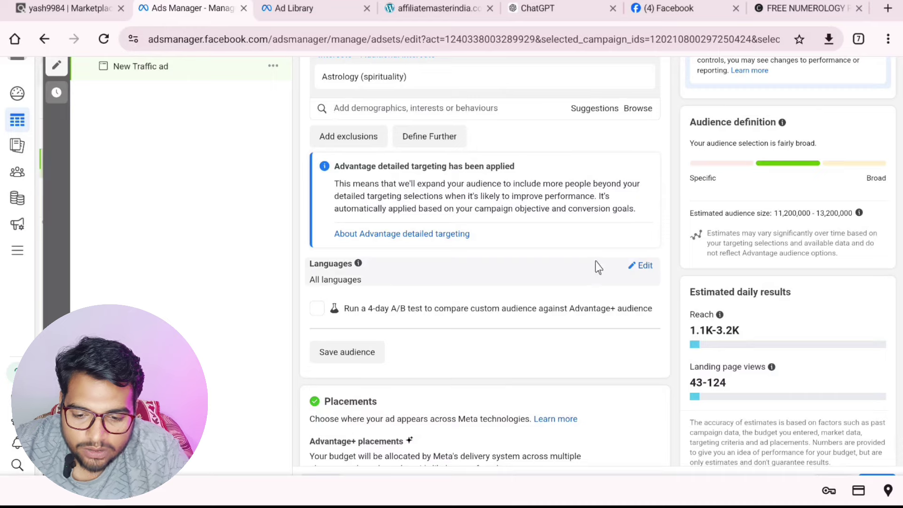
{"action": "left_click", "coordinate": [643, 266]}
{"action": "left_click", "coordinate": [437, 285]}
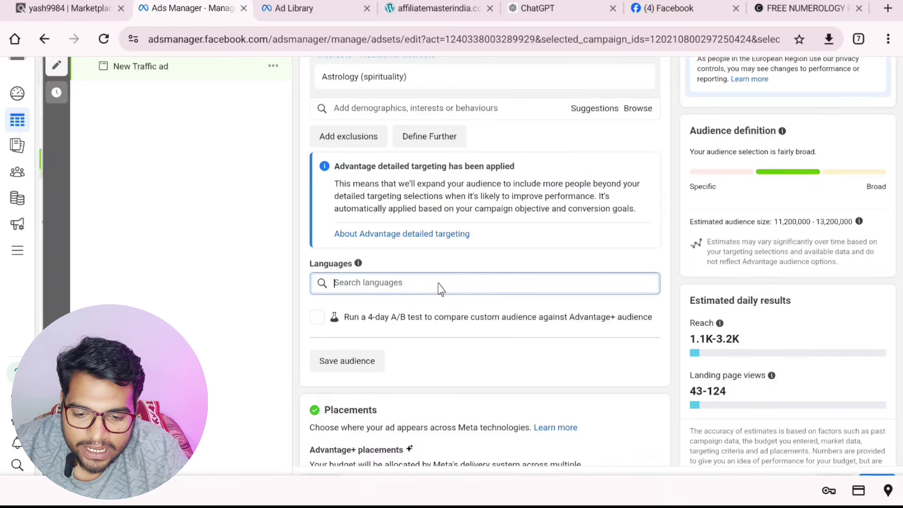
{"action": "type", "text": "R"}
{"action": "key", "text": "BackSpace"}
{"action": "type", "text": "EN"}
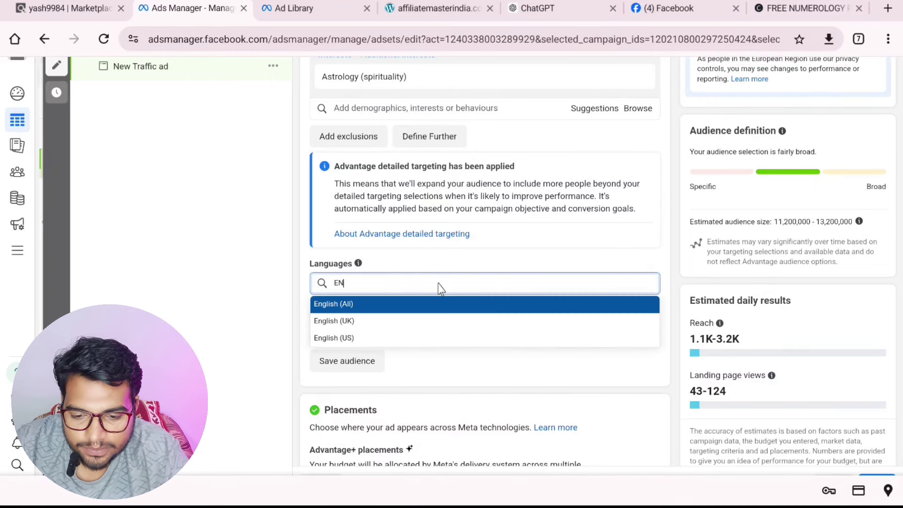
{"action": "left_click", "coordinate": [436, 308]}
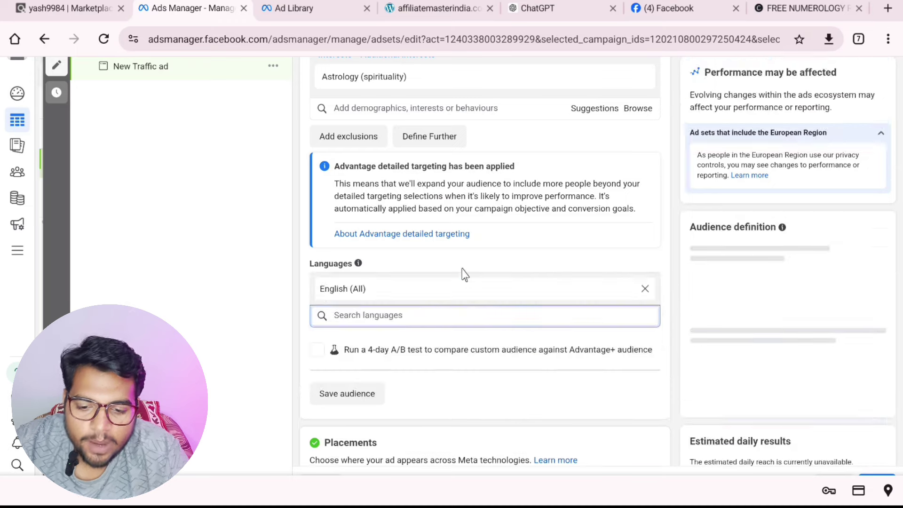
Expand the additional placement options and review the brand safety, inventory filter and exclusion settings.
{"action": "scroll", "coordinate": [485, 247], "scroll_direction": "down", "scroll_amount": 2}
{"action": "scroll", "coordinate": [481, 245], "scroll_direction": "down", "scroll_amount": 1}
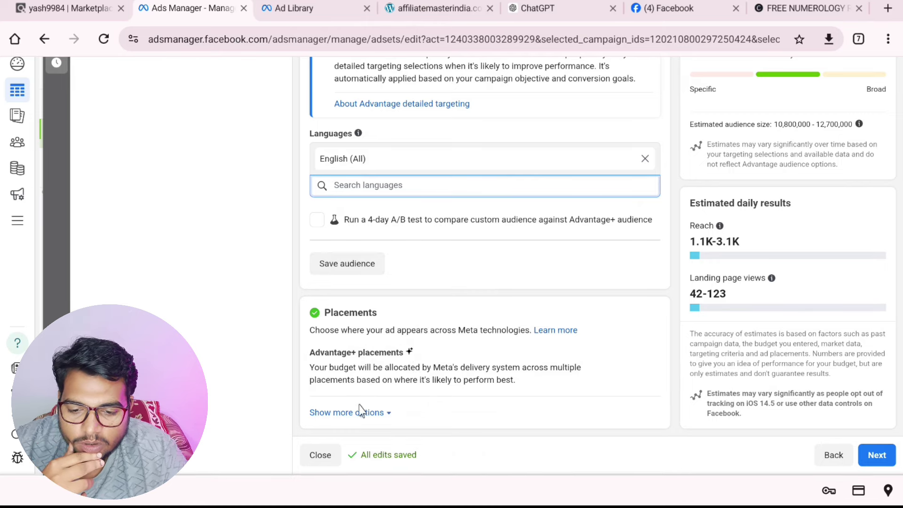
{"action": "scroll", "coordinate": [384, 420], "scroll_direction": "up", "scroll_amount": 1}
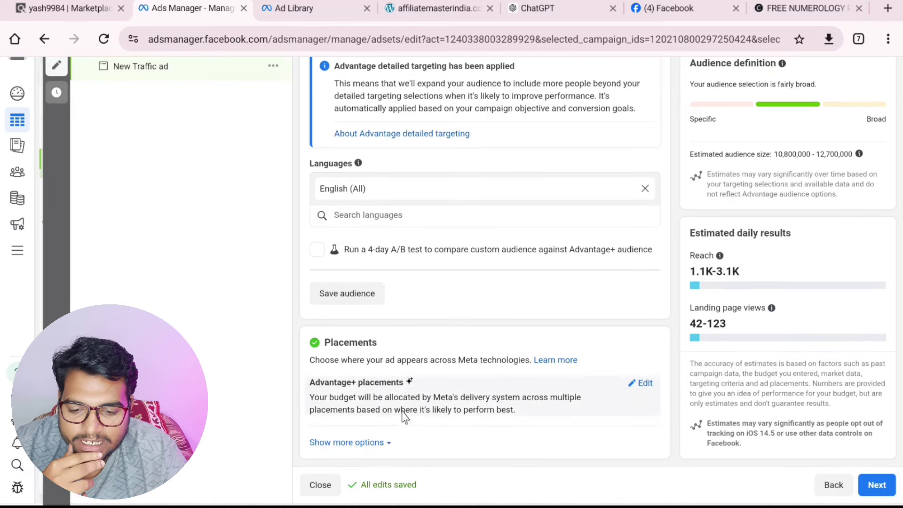
{"action": "left_click", "coordinate": [375, 443]}
{"action": "scroll", "coordinate": [425, 388], "scroll_direction": "down", "scroll_amount": 4}
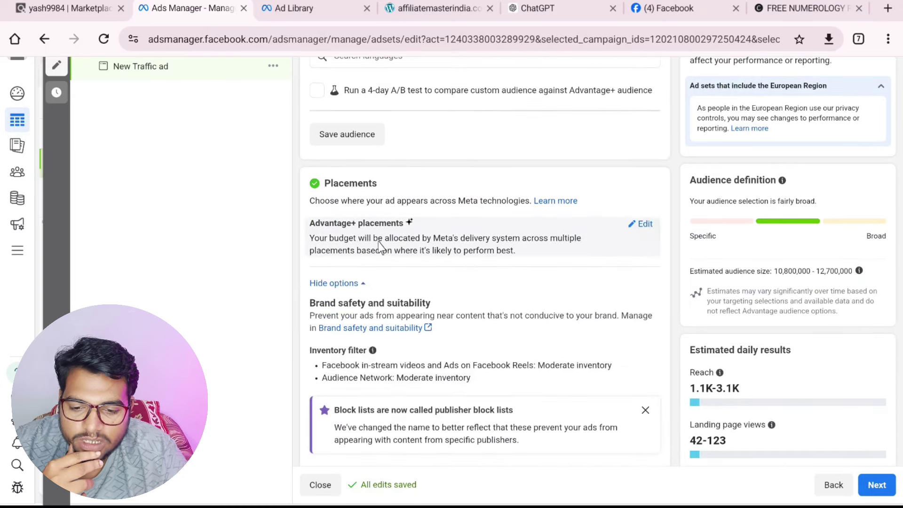
{"action": "scroll", "coordinate": [381, 247], "scroll_direction": "down", "scroll_amount": 3}
{"action": "scroll", "coordinate": [386, 254], "scroll_direction": "up", "scroll_amount": 1}
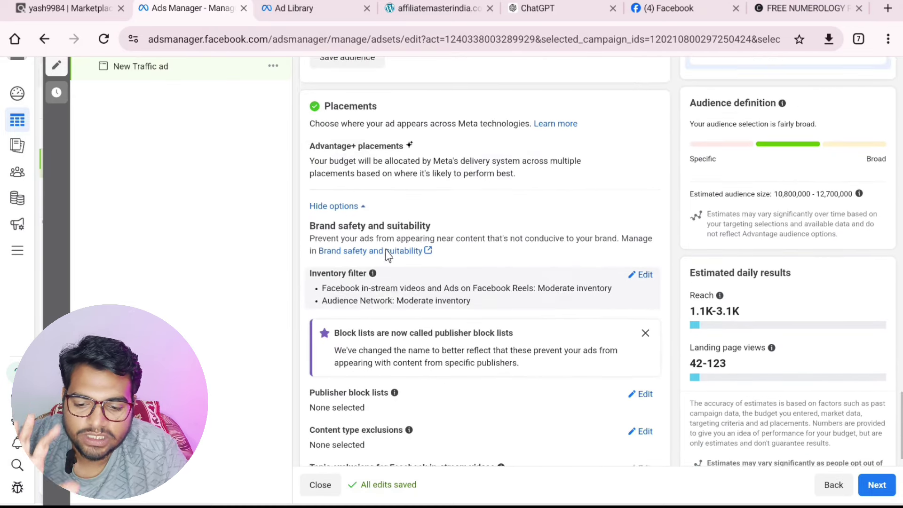
{"action": "scroll", "coordinate": [387, 255], "scroll_direction": "up", "scroll_amount": 1}
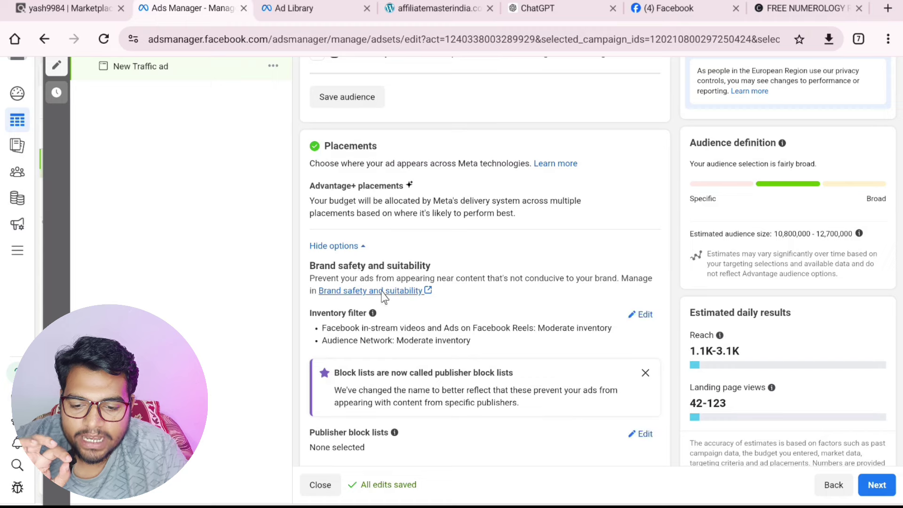
{"action": "scroll", "coordinate": [560, 298], "scroll_direction": "down", "scroll_amount": 2}
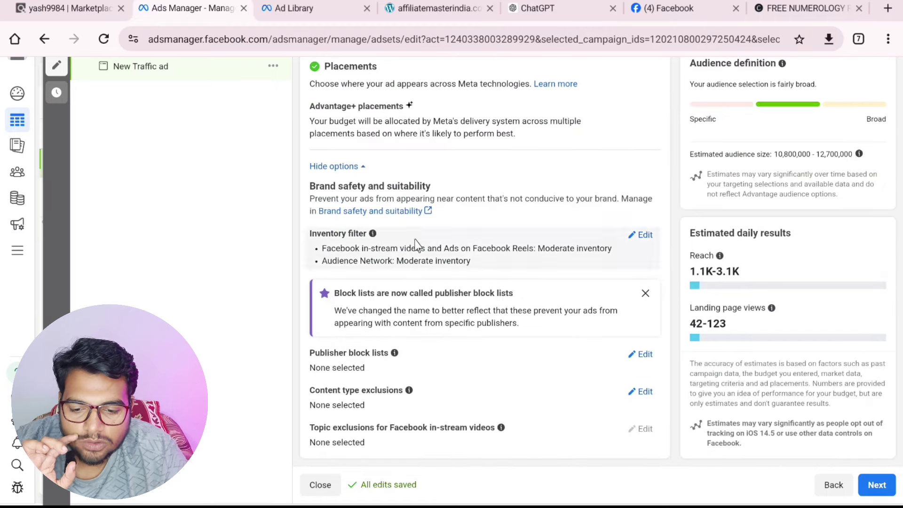
{"action": "scroll", "coordinate": [427, 353], "scroll_direction": "up", "scroll_amount": 2}
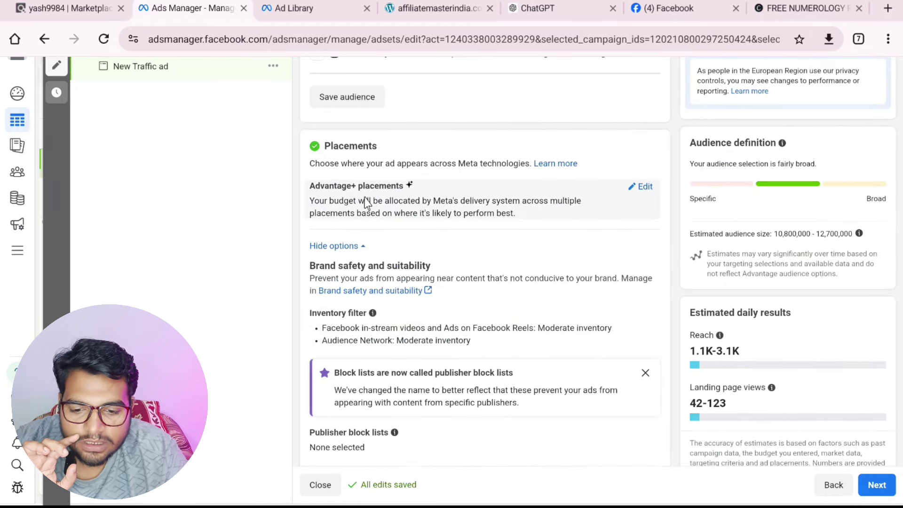
Switch to Manual placements and exclude the Audience Network and Messenger platforms.
{"action": "left_click", "coordinate": [644, 188]}
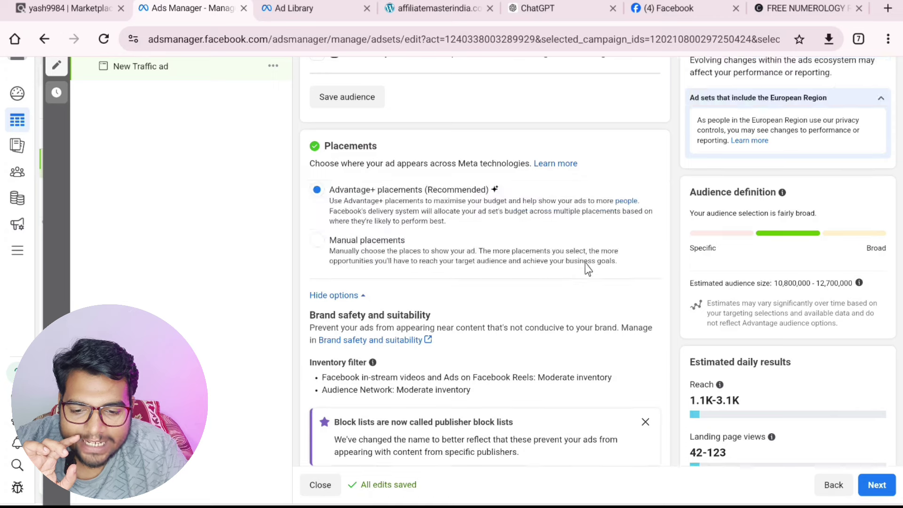
{"action": "left_click", "coordinate": [514, 235]}
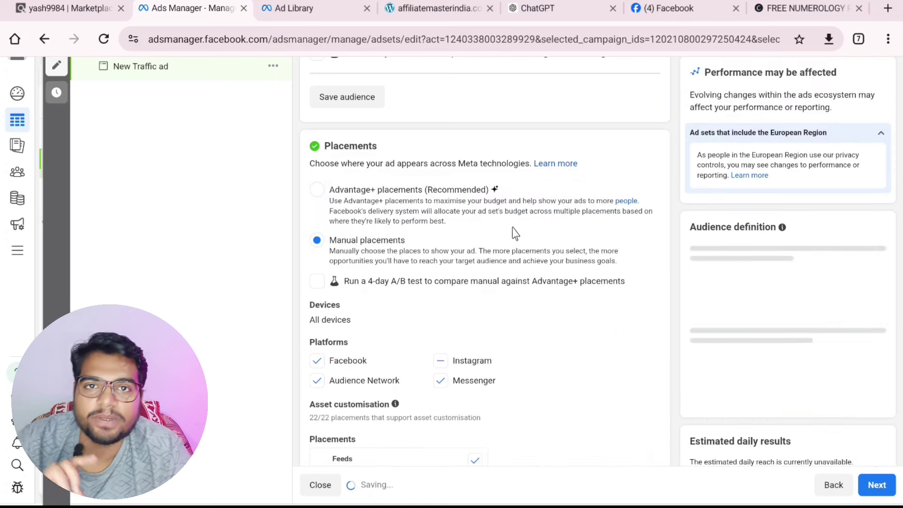
{"action": "scroll", "coordinate": [485, 237], "scroll_direction": "down", "scroll_amount": 3}
{"action": "scroll", "coordinate": [484, 237], "scroll_direction": "down", "scroll_amount": 4}
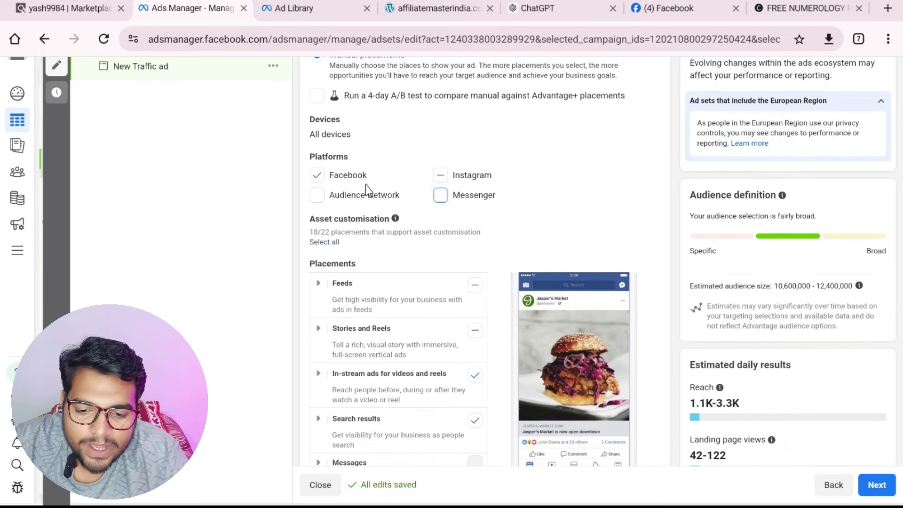
Include all Stories and Reels placements and exclude the In-stream ads for videos and reels and Search results placements.
{"action": "scroll", "coordinate": [449, 200], "scroll_direction": "down", "scroll_amount": 2}
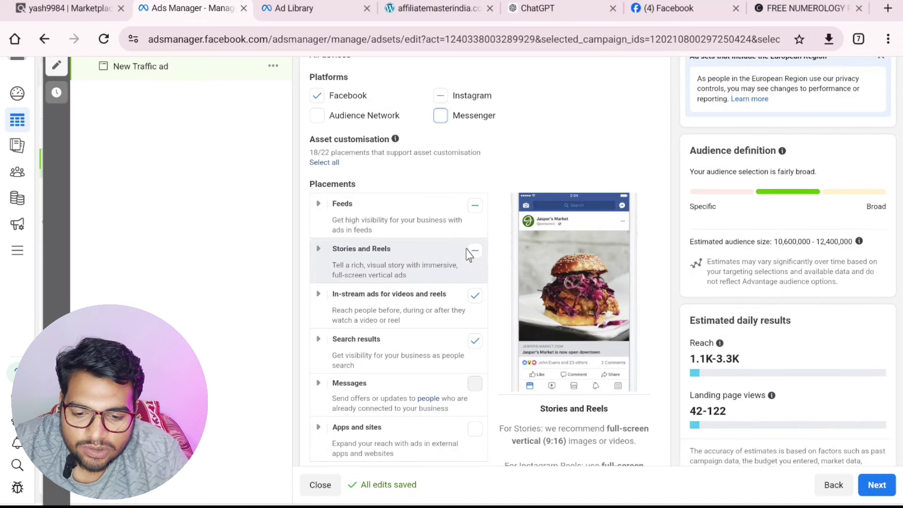
{"action": "left_click", "coordinate": [475, 252]}
{"action": "left_click", "coordinate": [475, 295]}
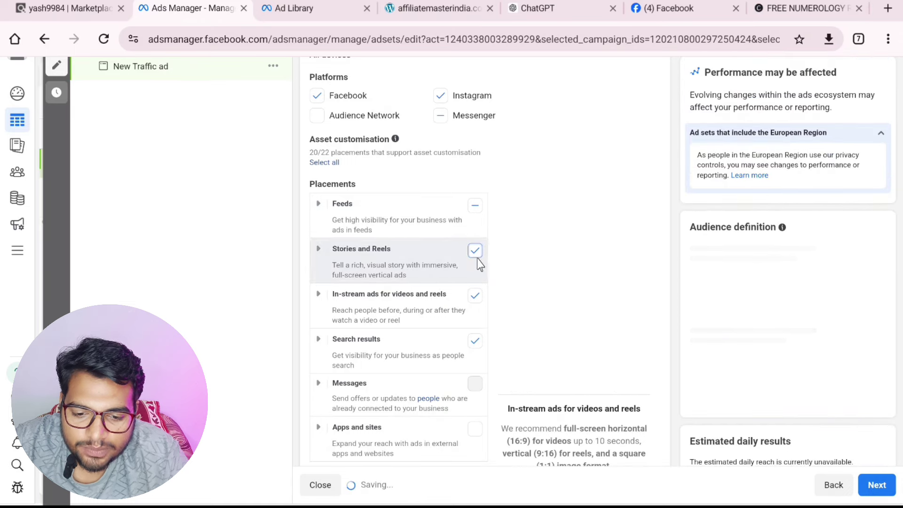
{"action": "left_click", "coordinate": [475, 296]}
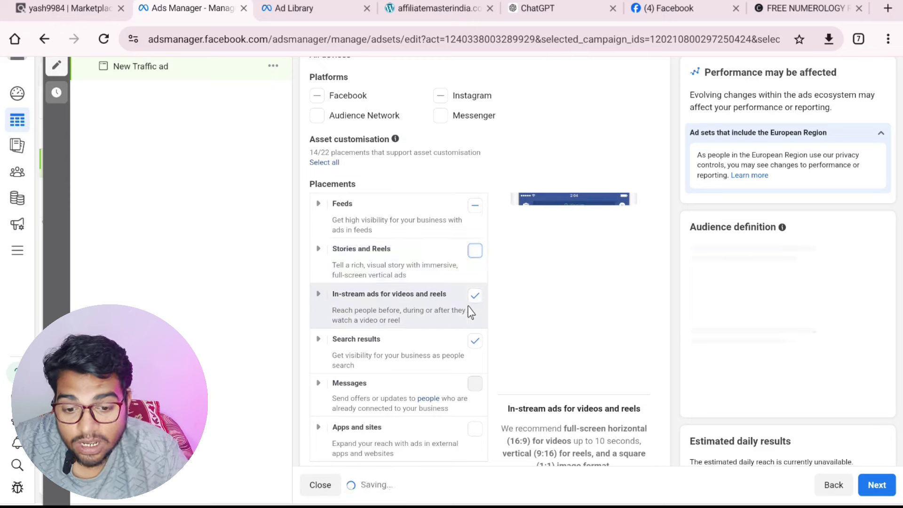
{"action": "left_click", "coordinate": [475, 254]}
{"action": "left_click", "coordinate": [475, 252]}
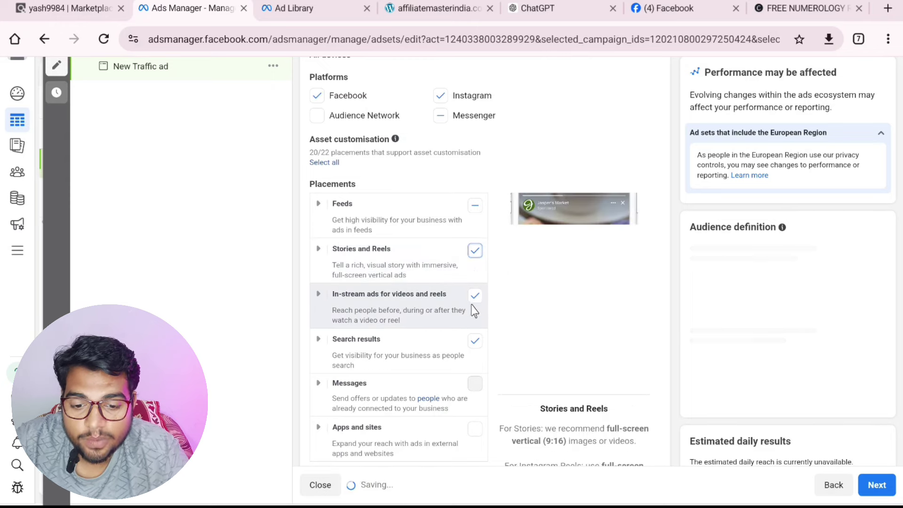
{"action": "left_click", "coordinate": [475, 296]}
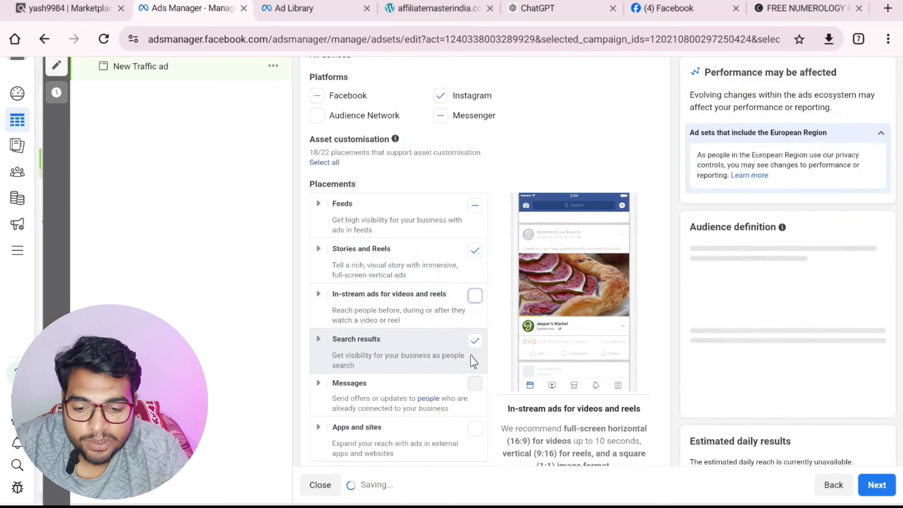
{"action": "left_click", "coordinate": [475, 340]}
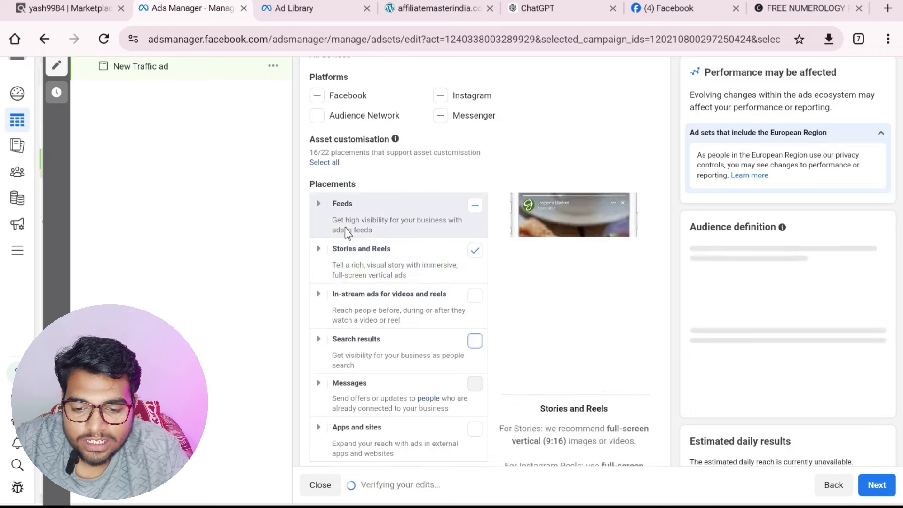
Exclude Facebook Marketplace, Facebook video feeds, Facebook right column, Instagram Explore and Instagram Explore home from the Feeds placements.
{"action": "left_click", "coordinate": [318, 204]}
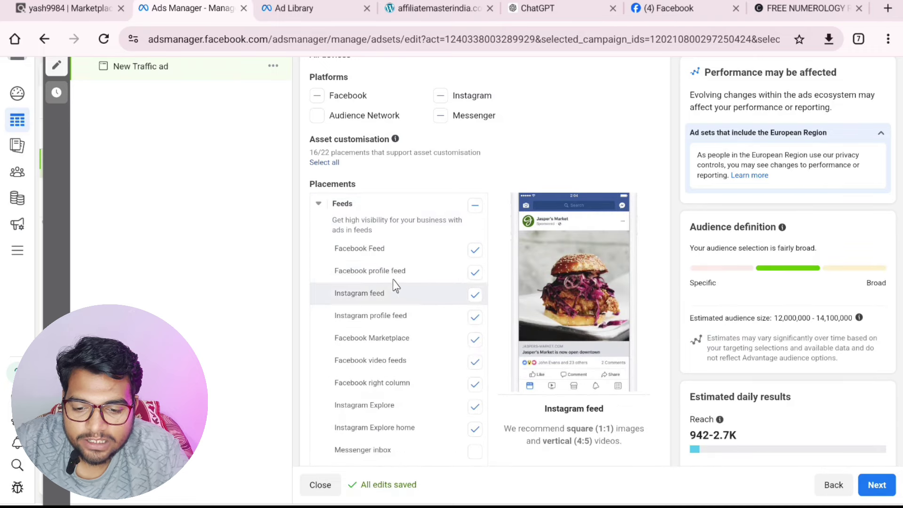
{"action": "left_click", "coordinate": [475, 364]}
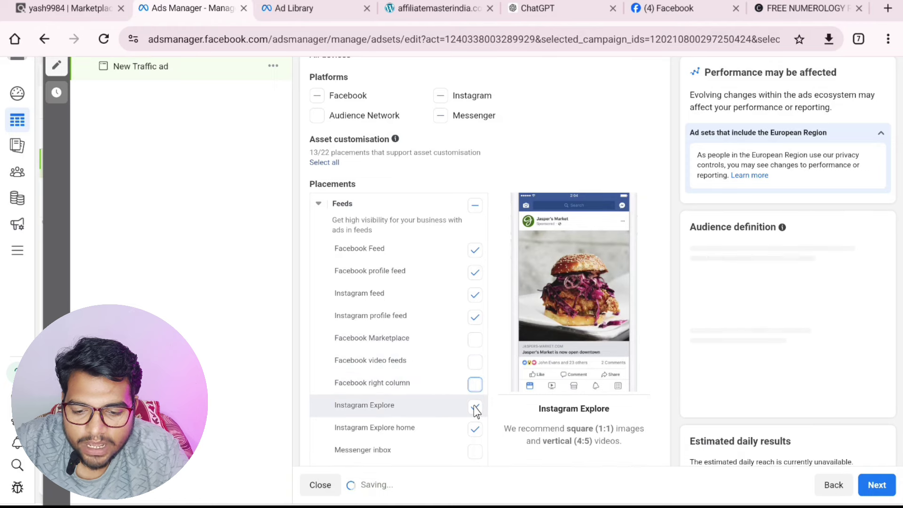
{"action": "left_click", "coordinate": [475, 409]}
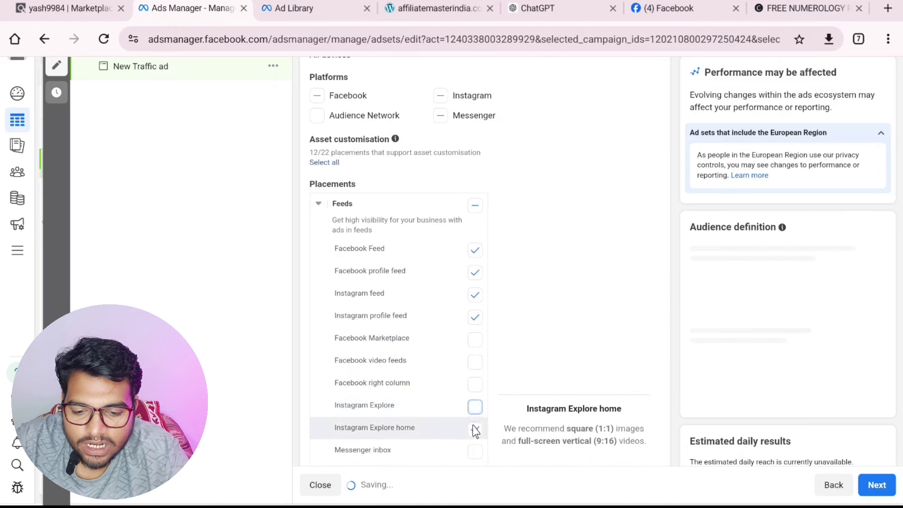
{"action": "scroll", "coordinate": [410, 285], "scroll_direction": "down", "scroll_amount": 3}
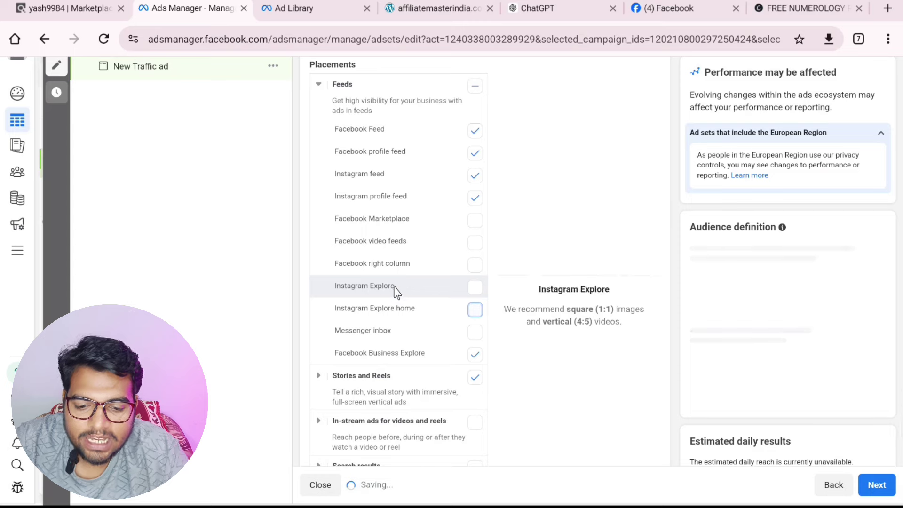
{"action": "scroll", "coordinate": [395, 280], "scroll_direction": "down", "scroll_amount": 2}
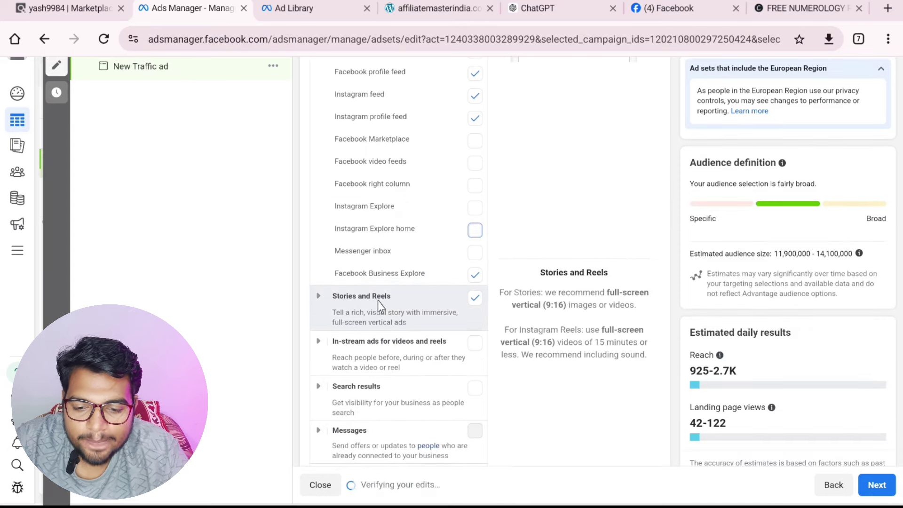
Exclude Messenger Stories and Instagram profile reels from the Stories and Reels placements.
{"action": "left_click", "coordinate": [318, 295]}
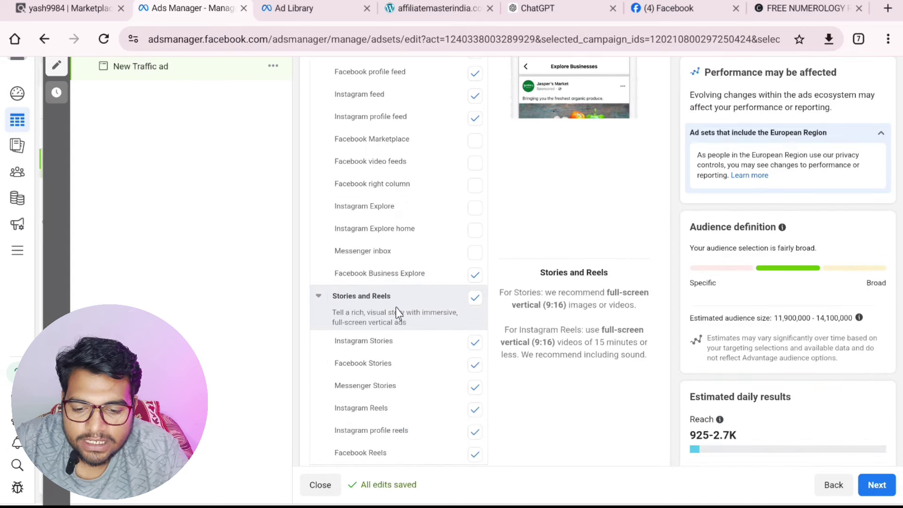
{"action": "scroll", "coordinate": [404, 305], "scroll_direction": "down", "scroll_amount": 1}
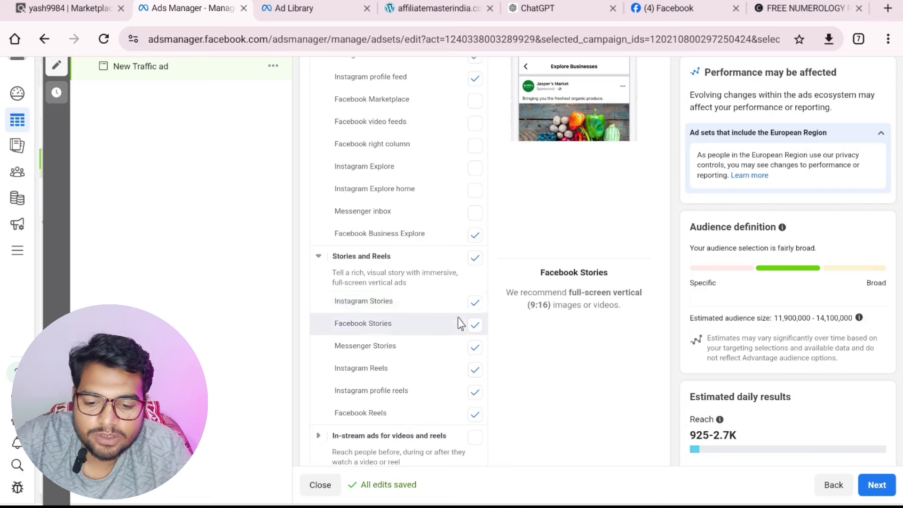
{"action": "left_click", "coordinate": [475, 348]}
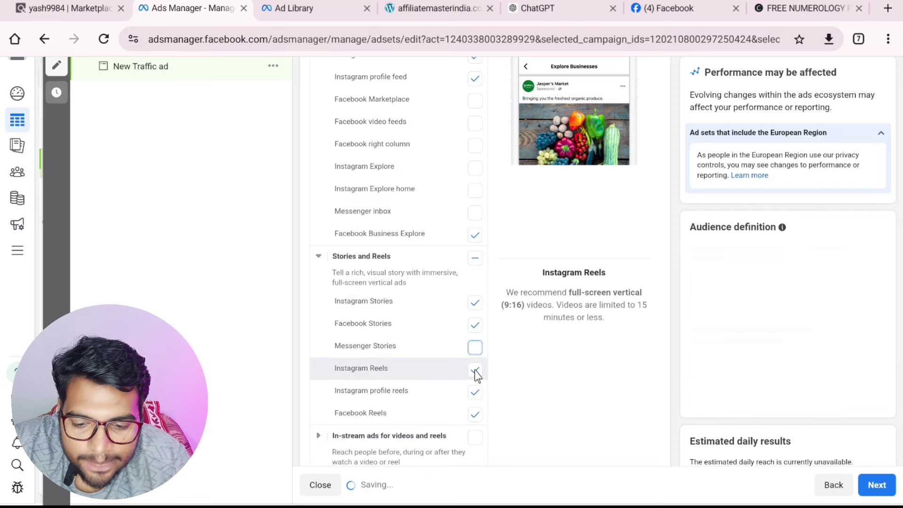
{"action": "left_click", "coordinate": [475, 395]}
{"action": "scroll", "coordinate": [449, 291], "scroll_direction": "up", "scroll_amount": 4}
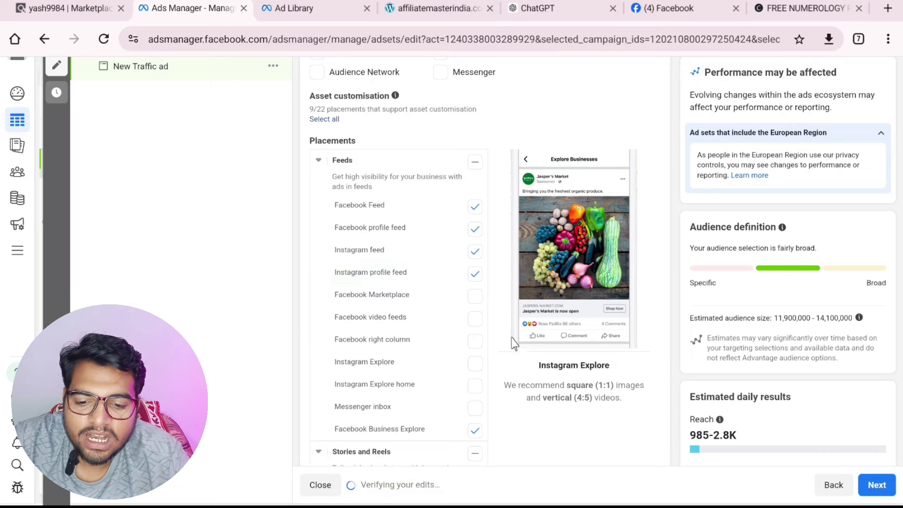
{"action": "scroll", "coordinate": [701, 334], "scroll_direction": "down", "scroll_amount": 2}
Continue to the ad settings, keep the manual upload and single image or video format, and disable Multi-advertiser ads.
{"action": "left_click", "coordinate": [876, 484]}
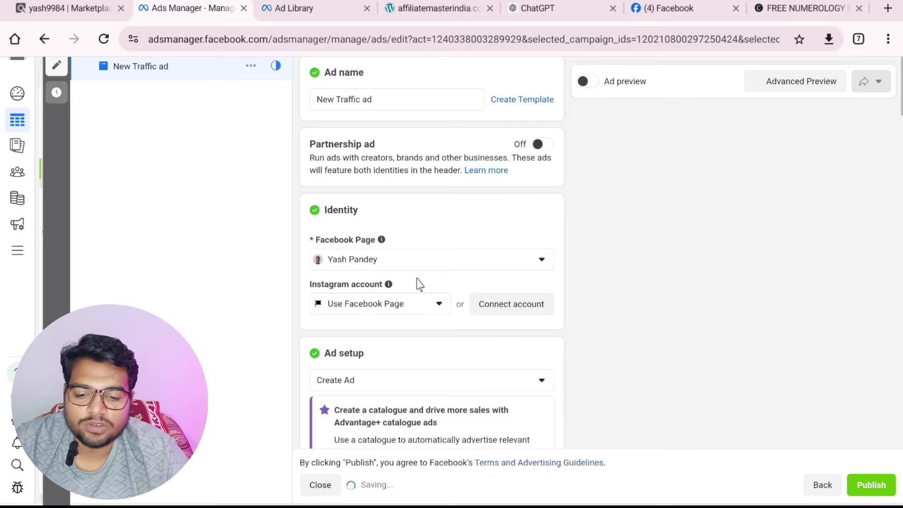
{"action": "scroll", "coordinate": [418, 283], "scroll_direction": "down", "scroll_amount": 5}
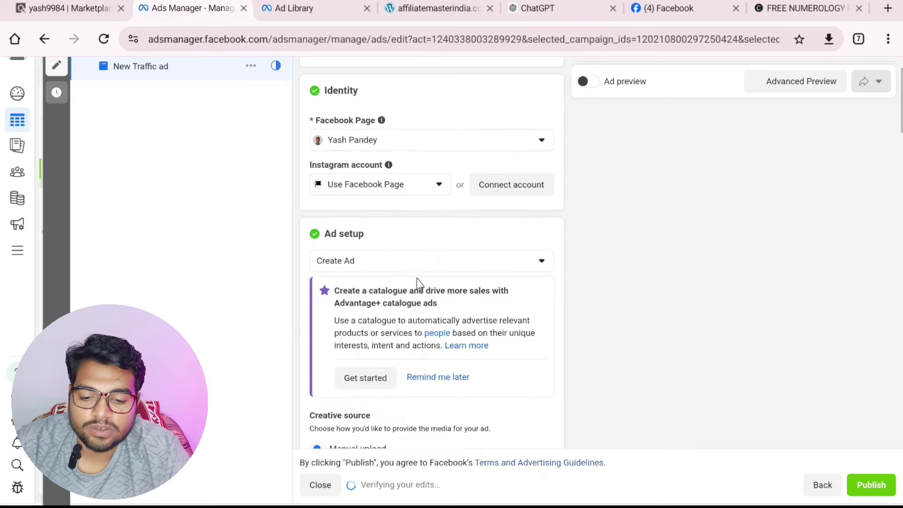
{"action": "scroll", "coordinate": [385, 334], "scroll_direction": "down", "scroll_amount": 1}
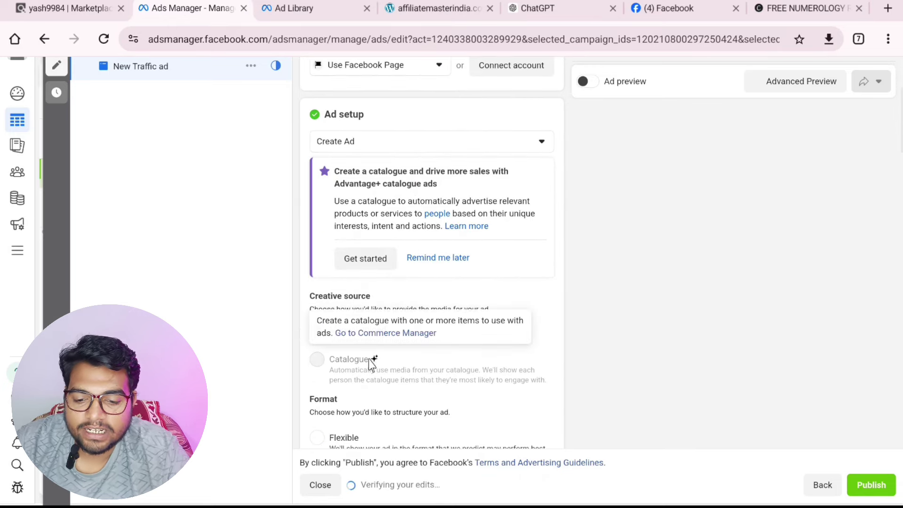
{"action": "scroll", "coordinate": [521, 306], "scroll_direction": "down", "scroll_amount": 1}
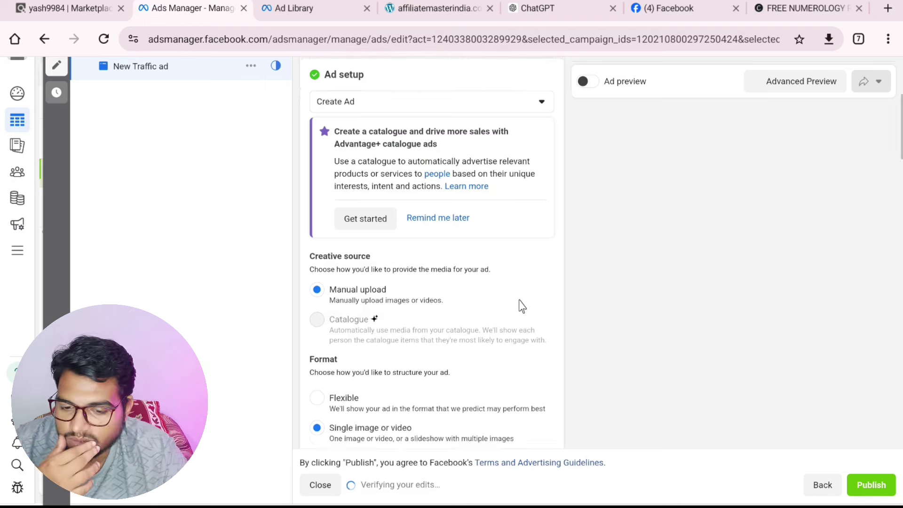
{"action": "scroll", "coordinate": [350, 314], "scroll_direction": "down", "scroll_amount": 2}
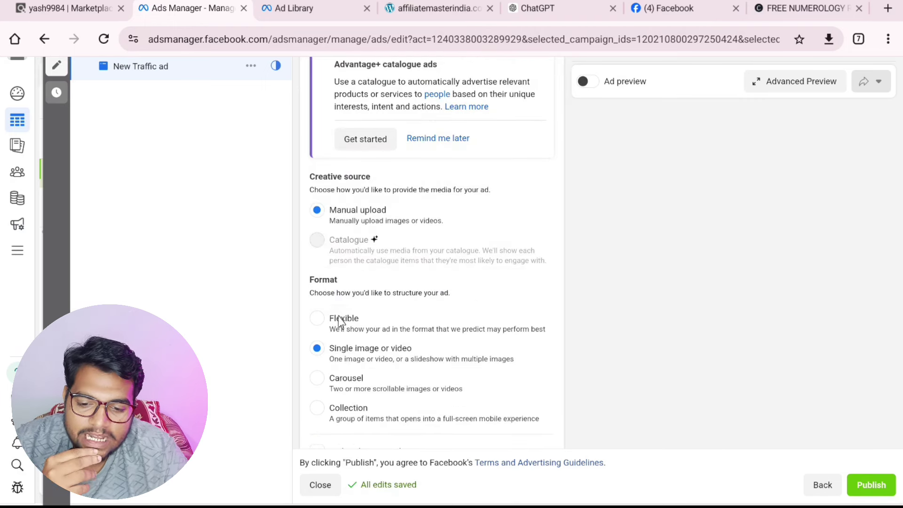
{"action": "scroll", "coordinate": [404, 357], "scroll_direction": "down", "scroll_amount": 4}
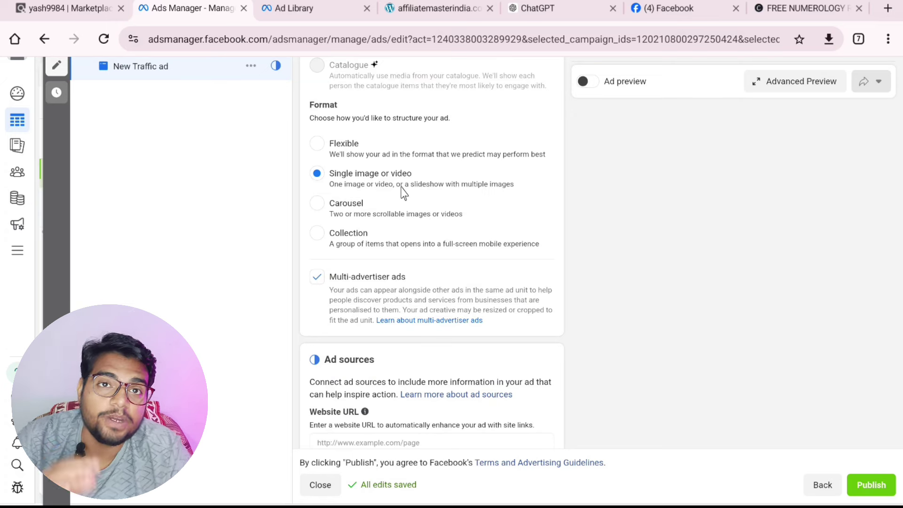
{"action": "scroll", "coordinate": [403, 192], "scroll_direction": "down", "scroll_amount": 2}
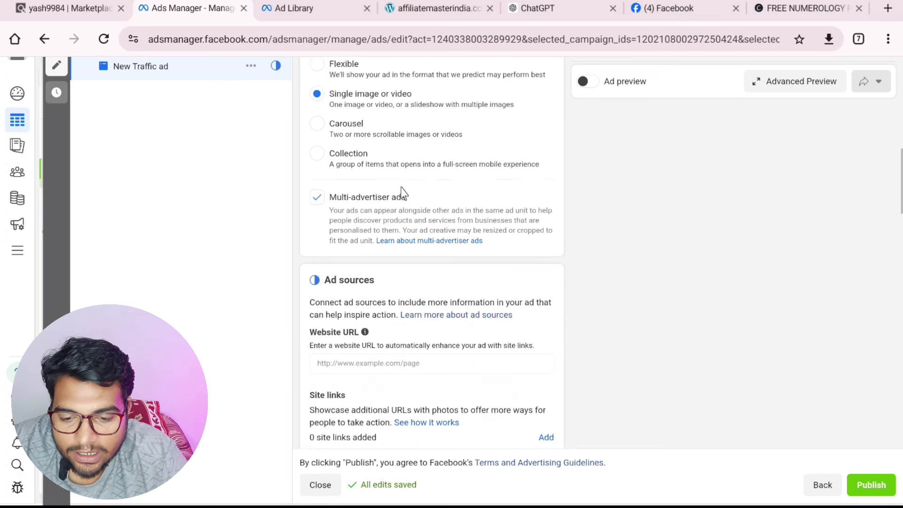
{"action": "left_click", "coordinate": [323, 197]}
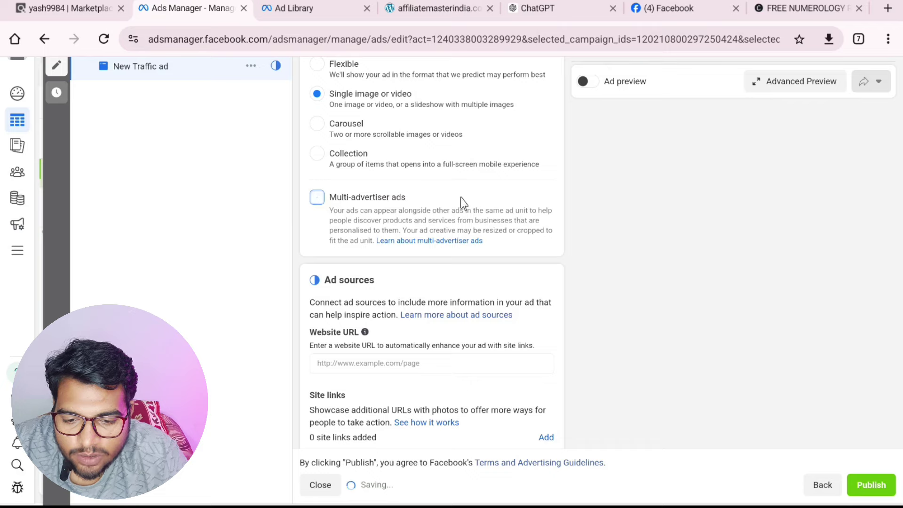
{"action": "scroll", "coordinate": [456, 207], "scroll_direction": "down", "scroll_amount": 2}
{"action": "scroll", "coordinate": [354, 237], "scroll_direction": "down", "scroll_amount": 2}
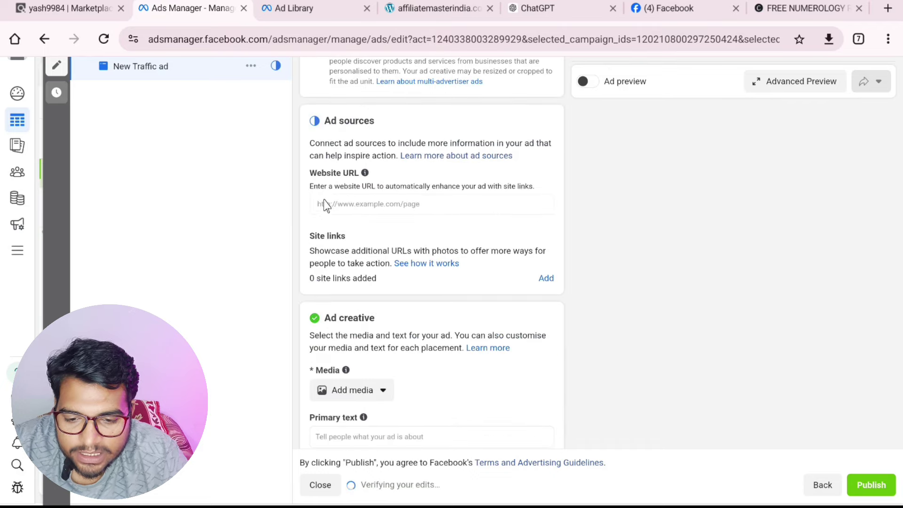
{"action": "left_click", "coordinate": [799, 8]}
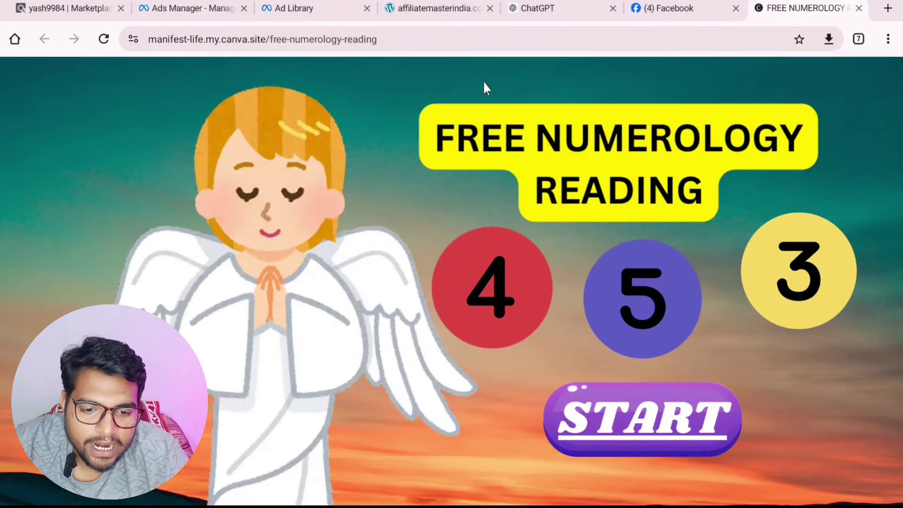
{"action": "left_click", "coordinate": [484, 47]}
{"action": "left_click", "coordinate": [799, 80]}
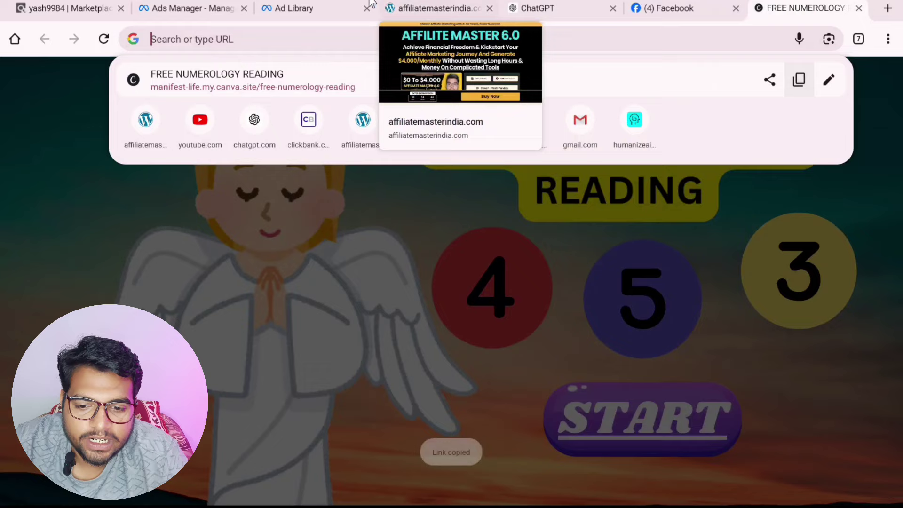
{"action": "left_click", "coordinate": [286, 8]}
{"action": "left_click", "coordinate": [190, 8]}
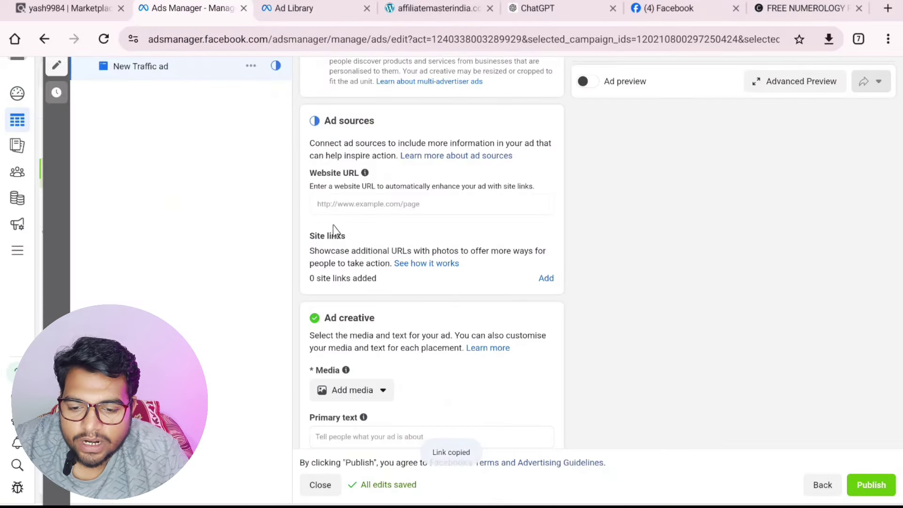
{"action": "left_click", "coordinate": [373, 207]}
{"action": "key", "text": "ctrl+v"}
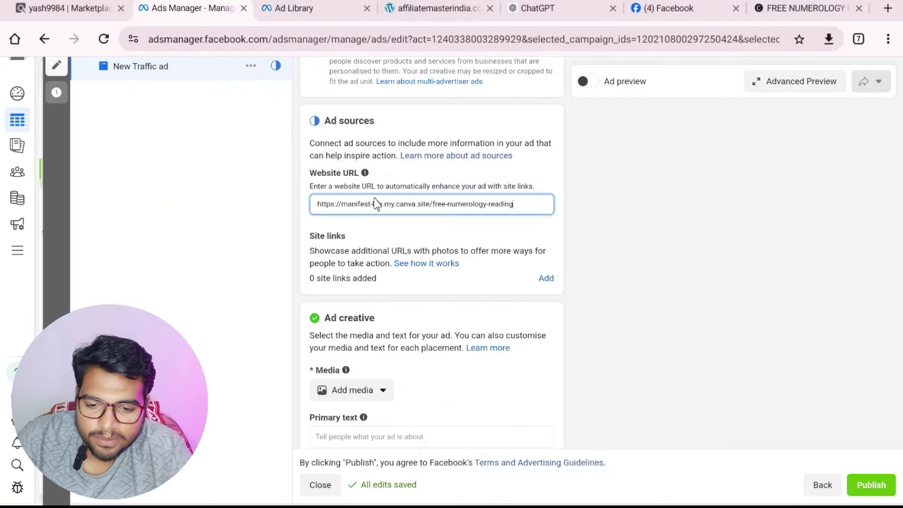
{"action": "left_click", "coordinate": [403, 225]}
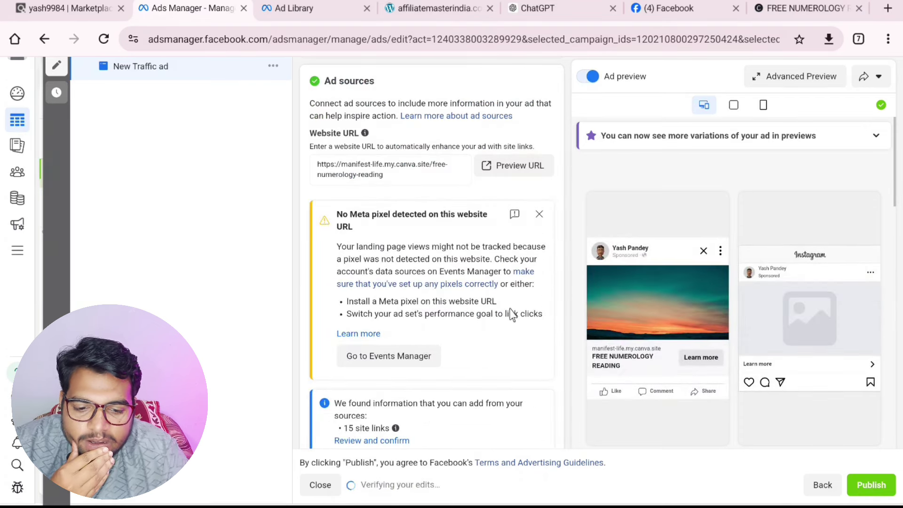
{"action": "left_click", "coordinate": [539, 214]}
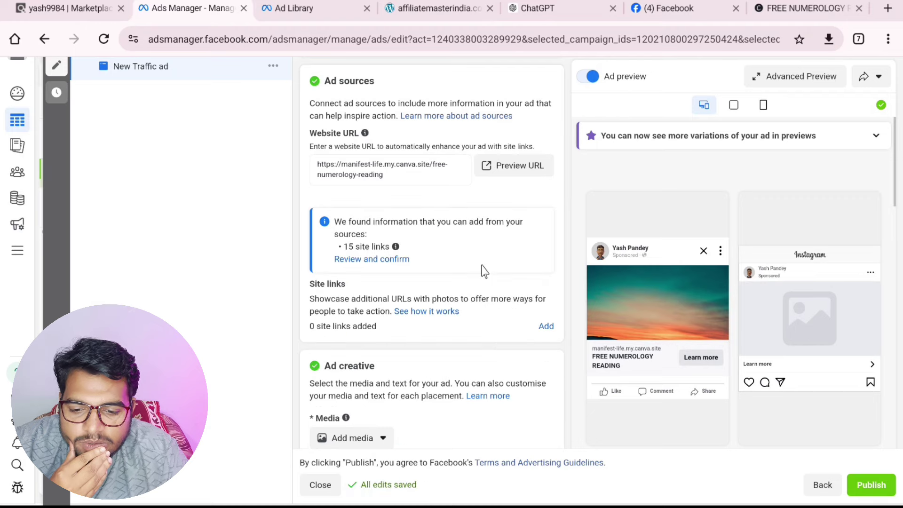
Add the blue cosmic numbers image as the ad's media, keeping the original crops and the default Advantage+ creative optimisations.
{"action": "scroll", "coordinate": [371, 259], "scroll_direction": "down", "scroll_amount": 3}
{"action": "mouse_move", "coordinate": [367, 349]}
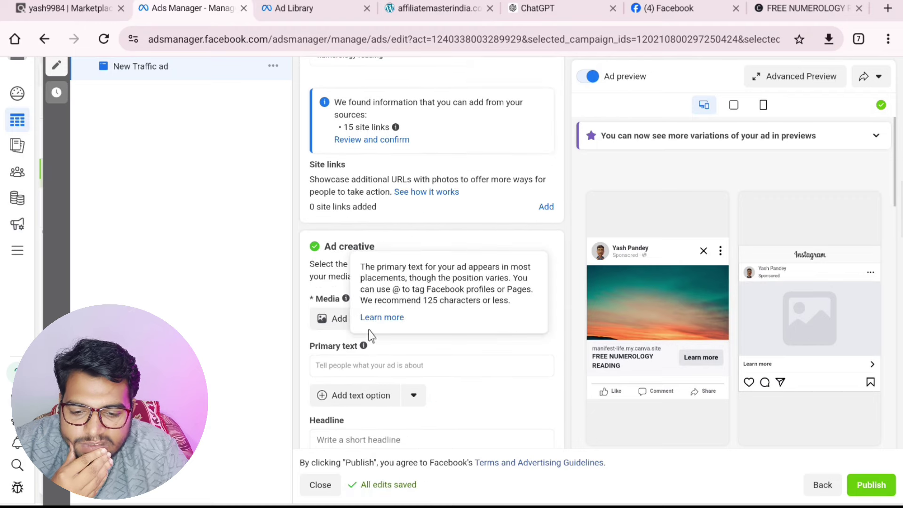
{"action": "left_click", "coordinate": [348, 325]}
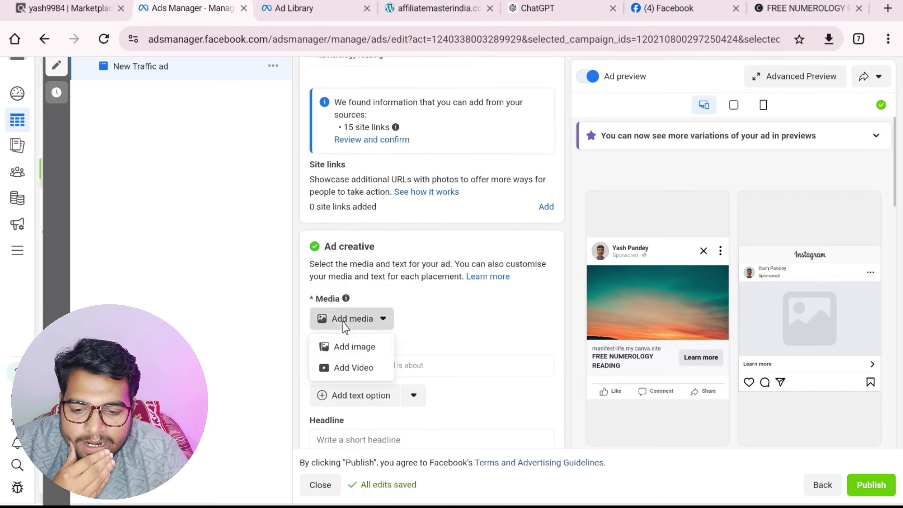
{"action": "left_click", "coordinate": [355, 350]}
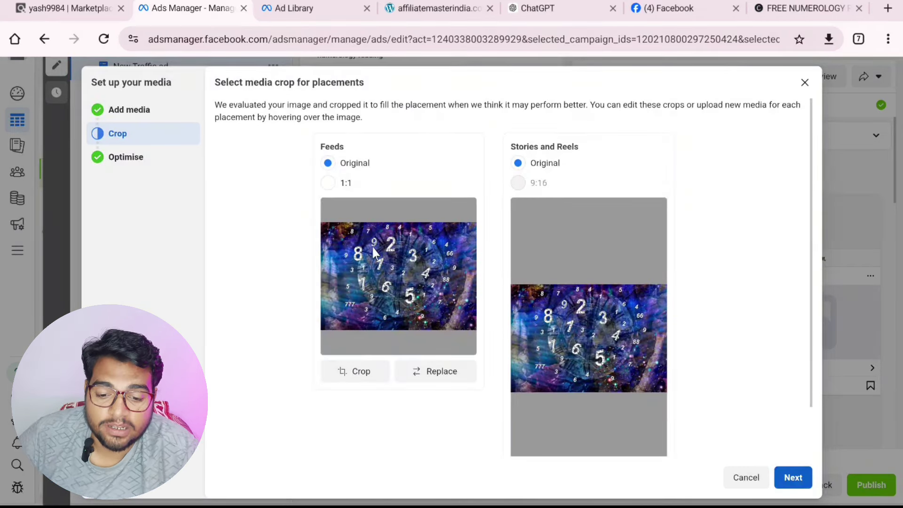
{"action": "left_click", "coordinate": [799, 484]}
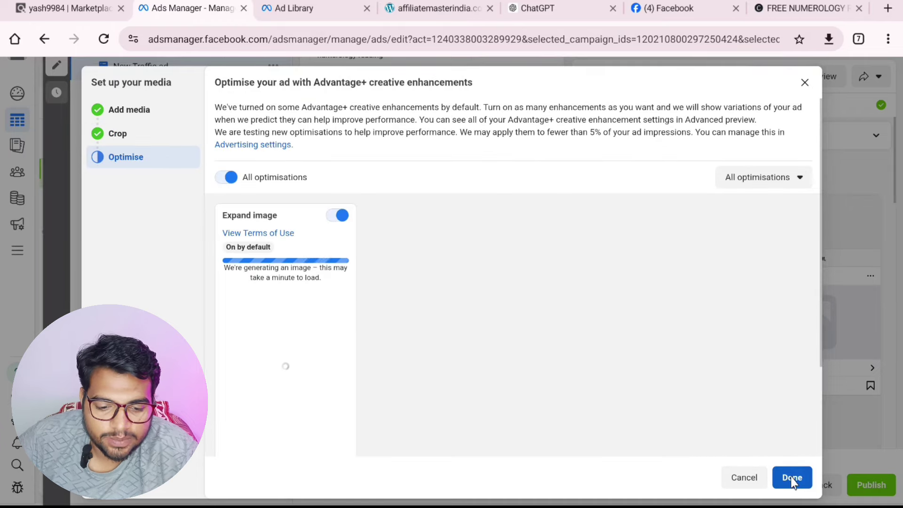
{"action": "key", "text": "Escape"}
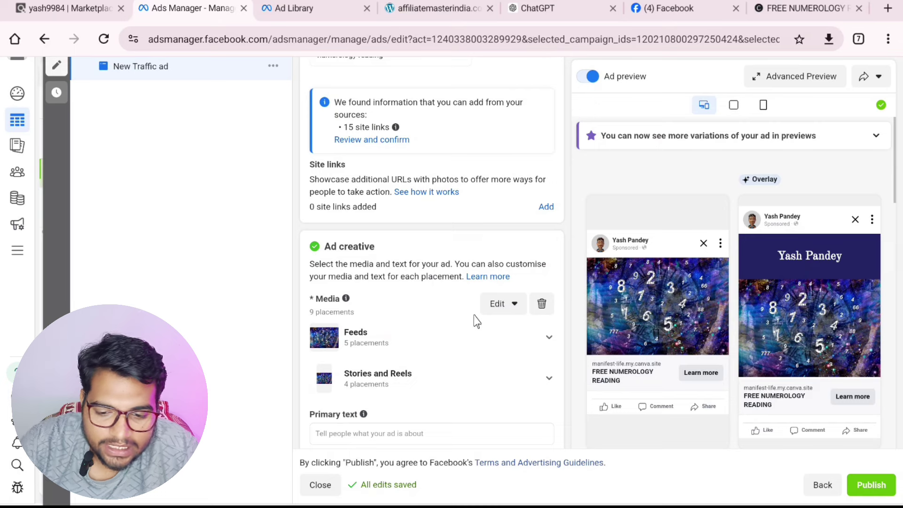
Enter "Free Numerology Reading" as the primary text in the ad creative.
{"action": "scroll", "coordinate": [475, 321], "scroll_direction": "down", "scroll_amount": 3}
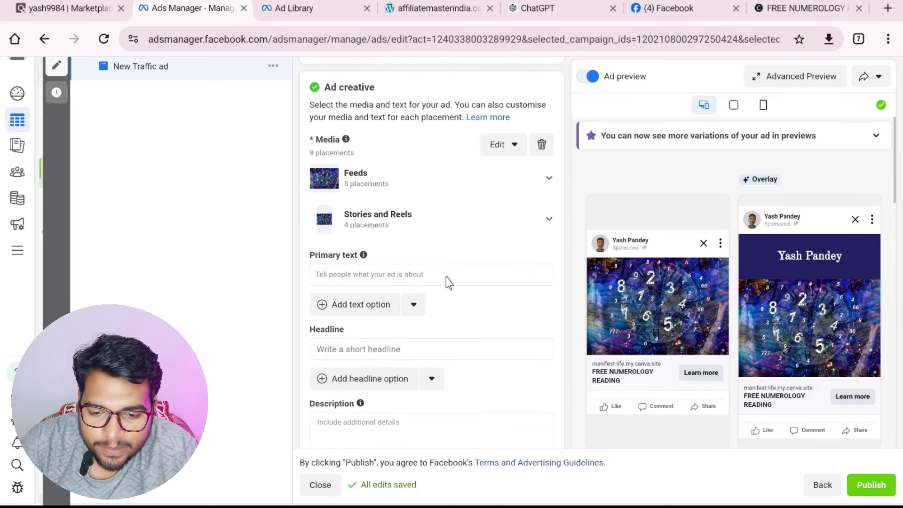
{"action": "left_click", "coordinate": [448, 283]}
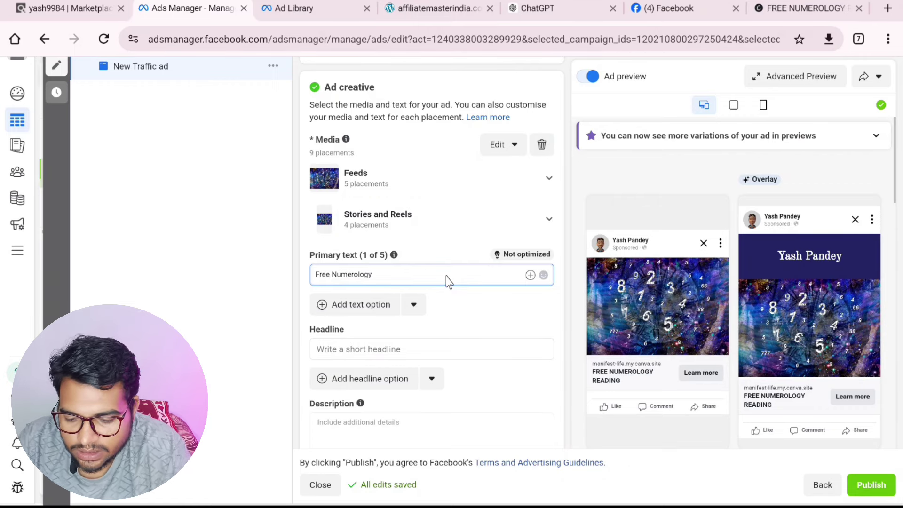
{"action": "type", "text": "Free Numerology Reading"}
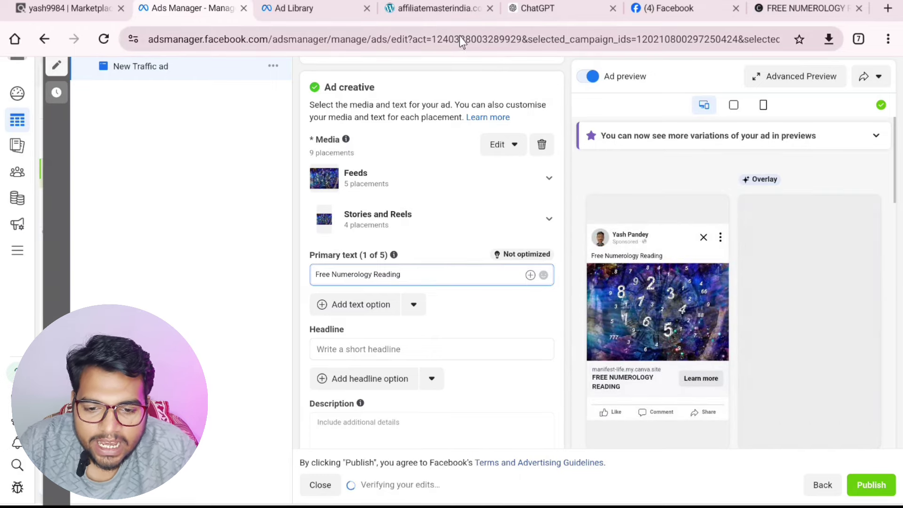
Copy the first title idea, "Discover Your Life Path with a Personalized Numerology Reading!" with its emojis, from ChatGPT into the Ads Manager headline and select it.
{"action": "left_click", "coordinate": [521, 9]}
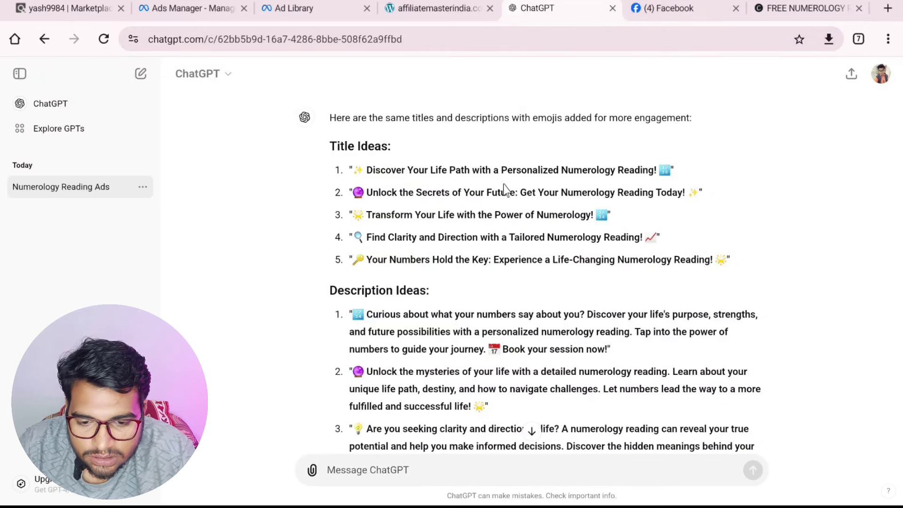
{"action": "left_click_drag", "start_coordinate": [356, 171], "coordinate": [655, 174]}
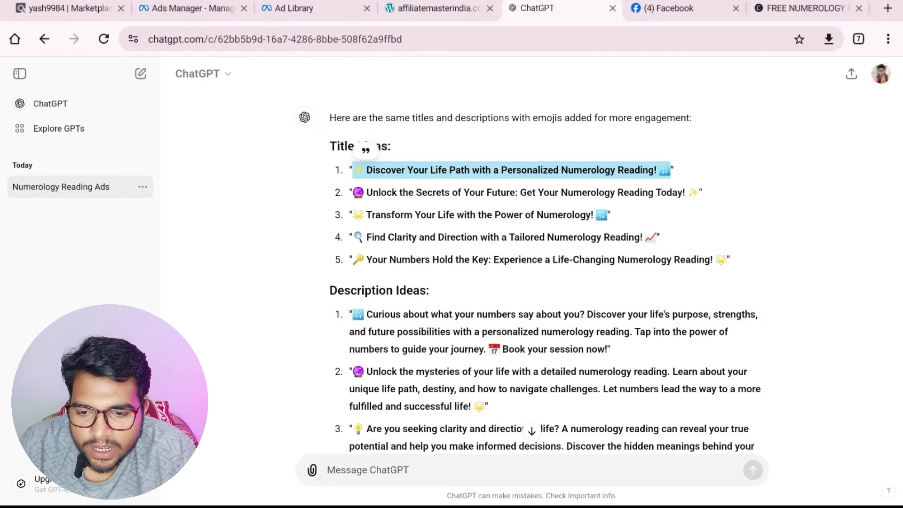
{"action": "left_click", "coordinate": [192, 11]}
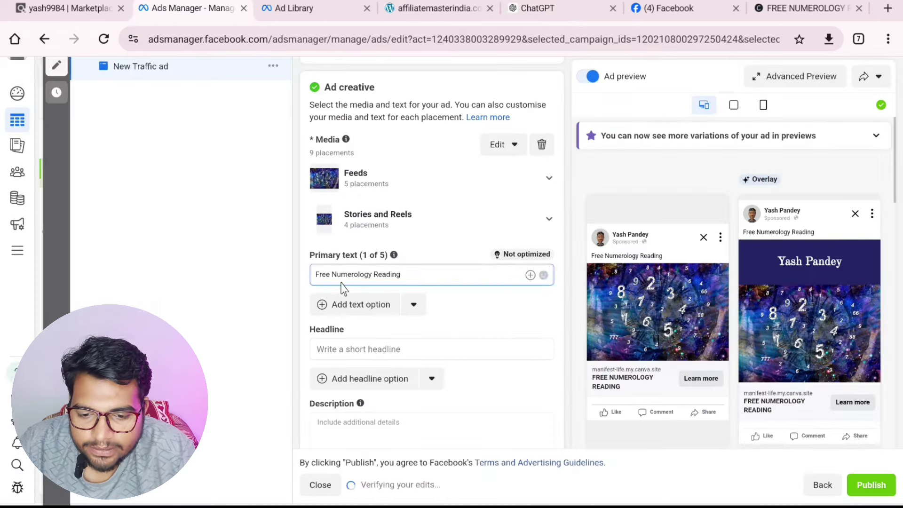
{"action": "left_click", "coordinate": [373, 351]}
{"action": "key", "text": "ctrl+v"}
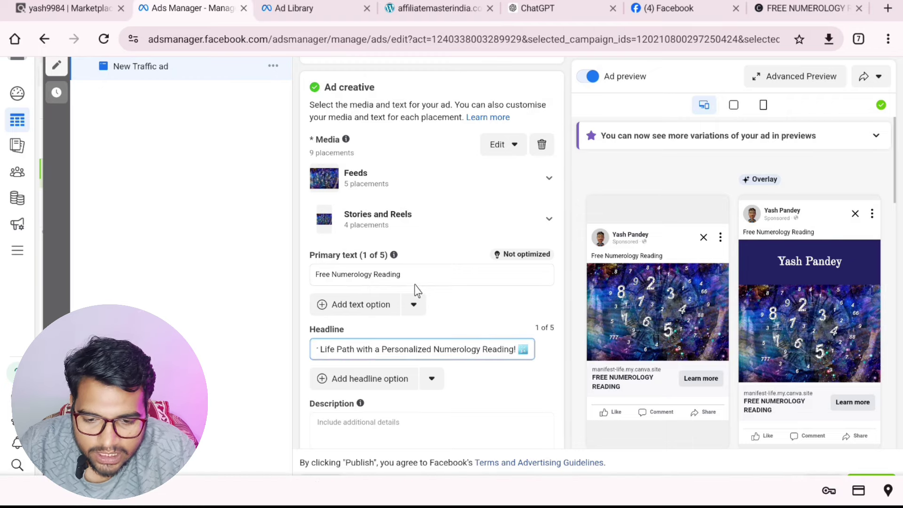
{"action": "key", "text": "ctrl+a"}
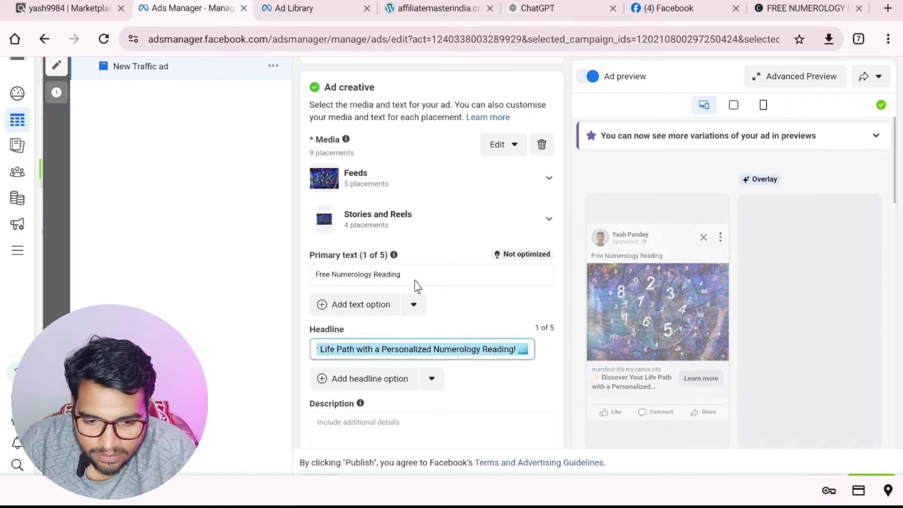